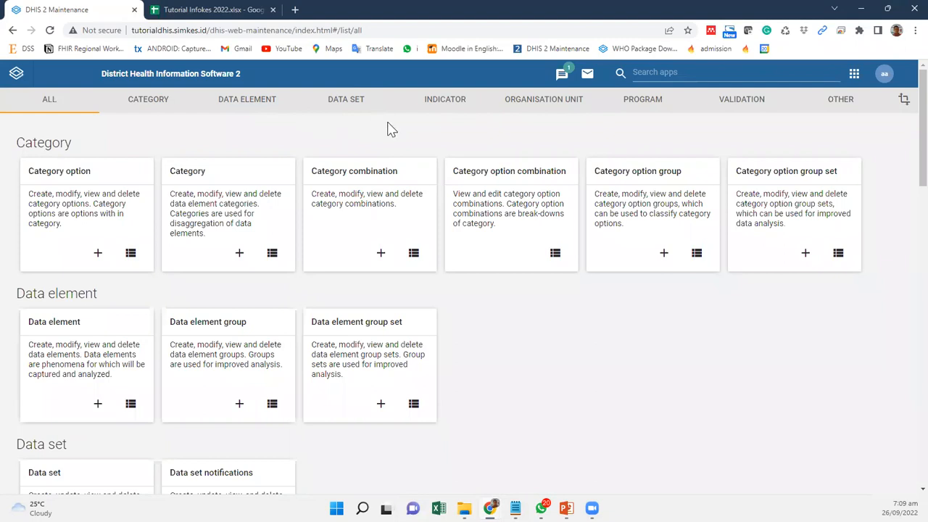
Step: Open organisation unit management and expand the DIY province in the Indonesia hierarchy
{"action": "left_click", "coordinate": [557, 105]}
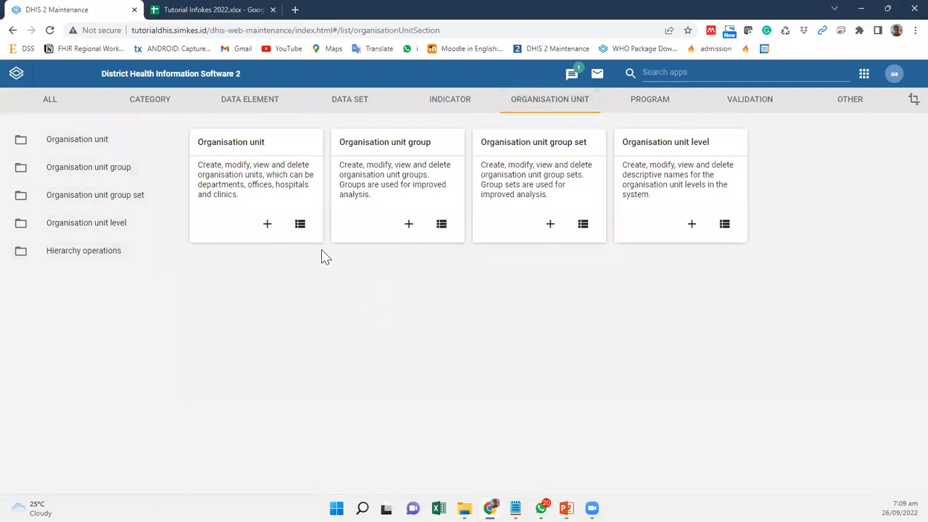
{"action": "left_click", "coordinate": [242, 152]}
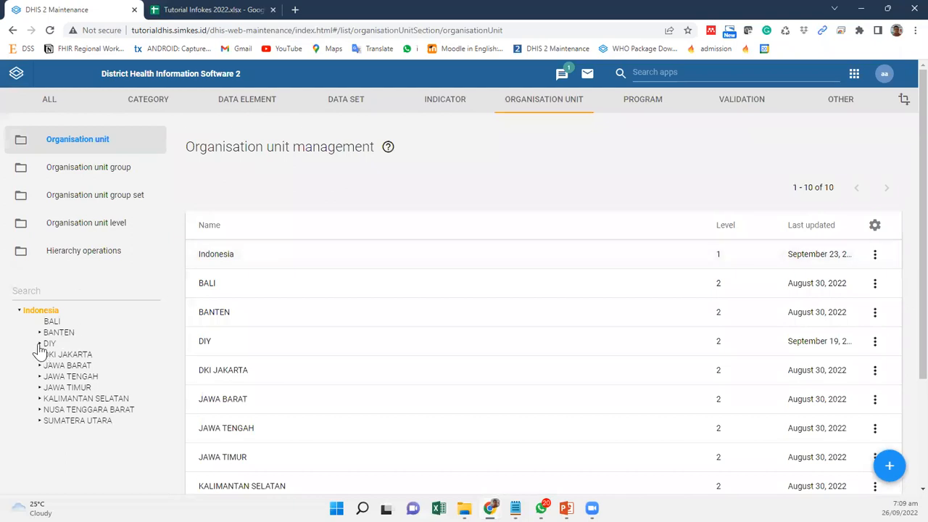
{"action": "left_click", "coordinate": [39, 346]}
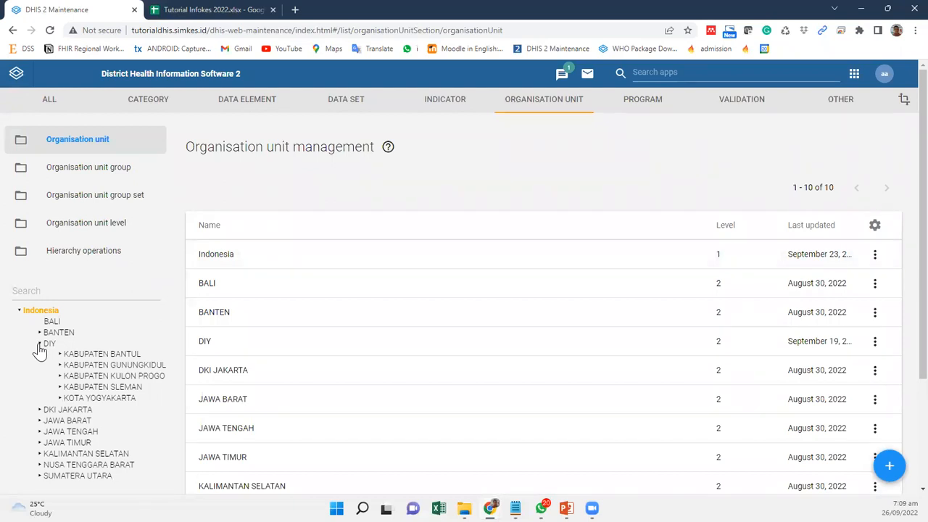
{"action": "scroll", "coordinate": [157, 379], "scroll_direction": "down", "scroll_amount": 1}
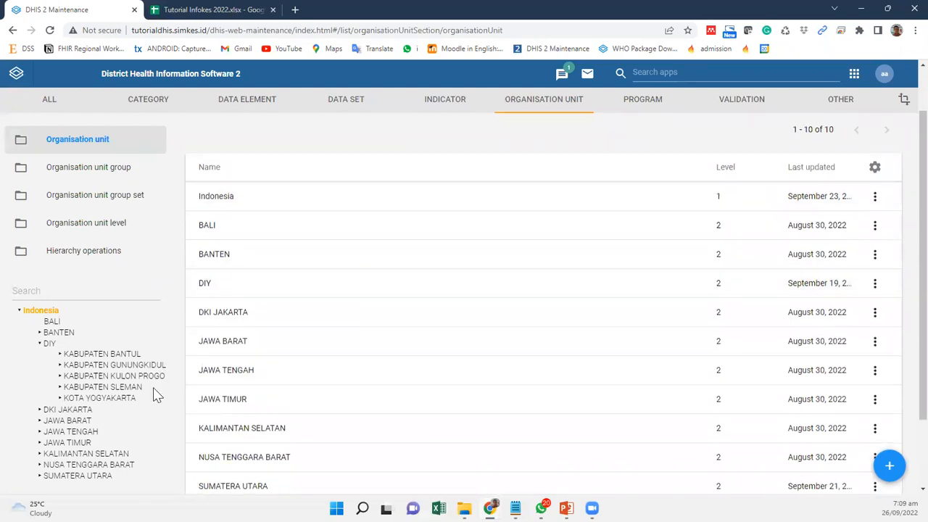
Step: Expand KABUPATEN KULON PROGO and KEC. GALUR down to PKM GALUR 1, and list that health centre's units
{"action": "left_click", "coordinate": [60, 377]}
{"action": "left_click_drag", "start_coordinate": [163, 394], "coordinate": [163, 415]}
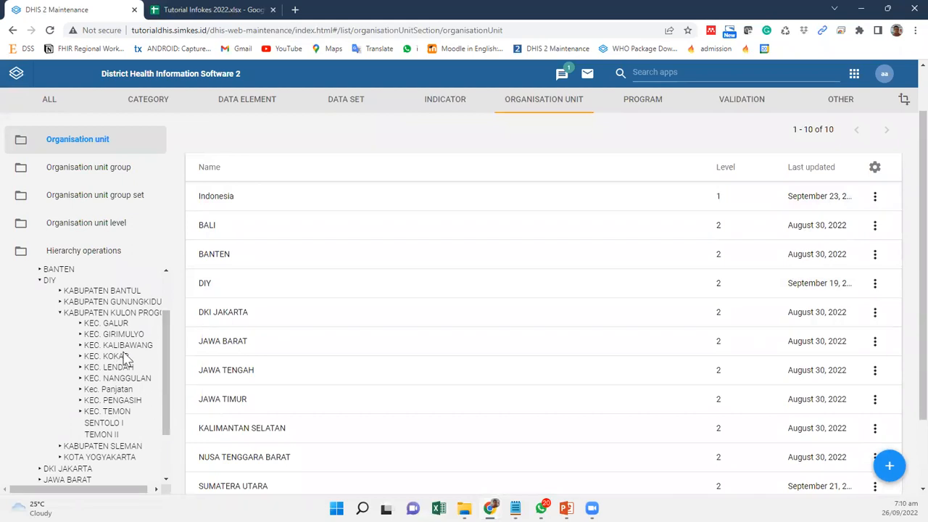
{"action": "left_click", "coordinate": [80, 323]}
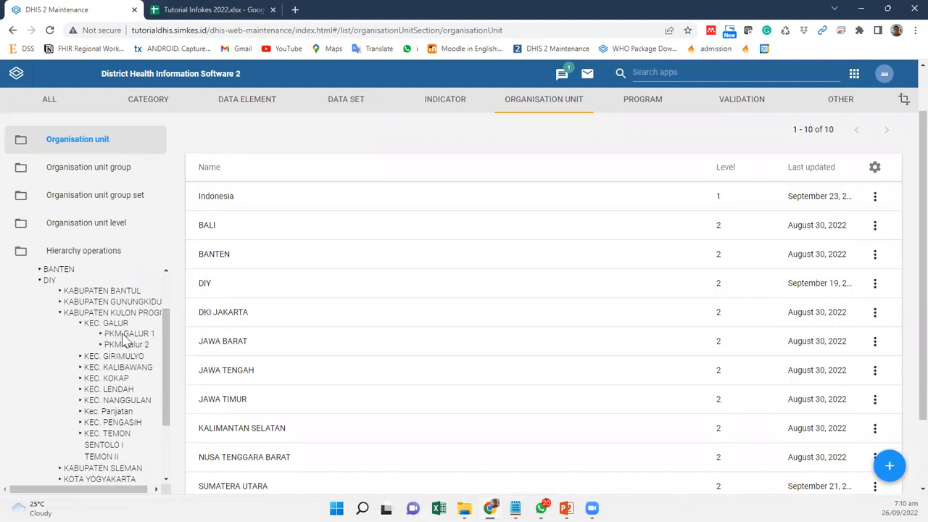
{"action": "left_click", "coordinate": [101, 334]}
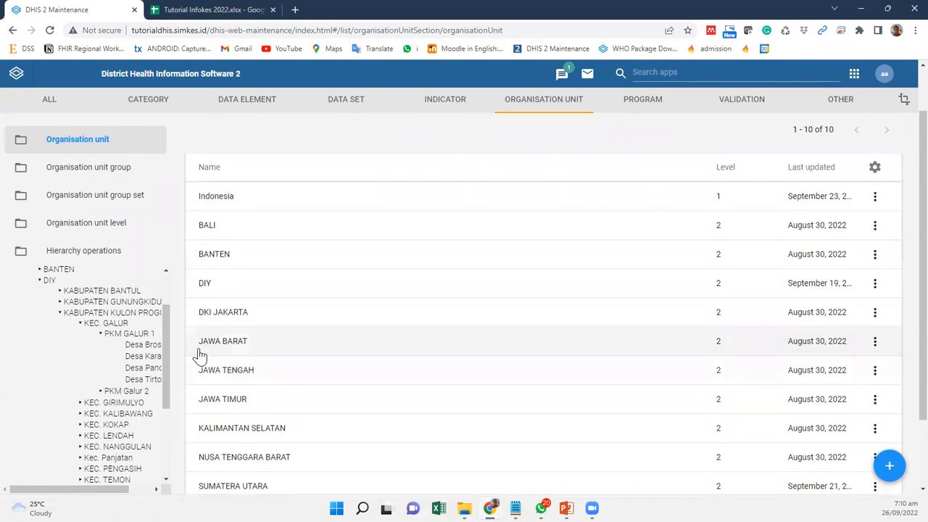
{"action": "left_click", "coordinate": [130, 335]}
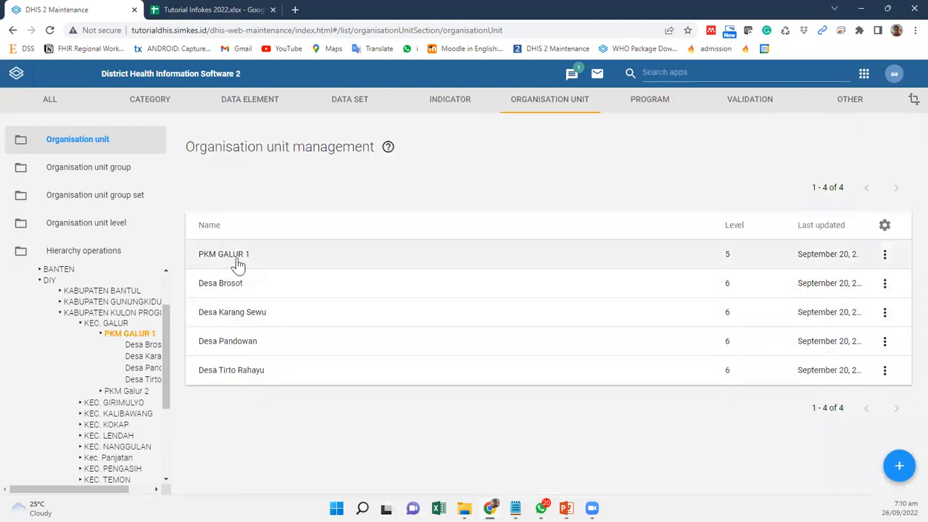
Step: Open the PKM GALUR 1 record, review its code, opening date, URL, contact and coordinate fields, and close it without saving
{"action": "left_click", "coordinate": [238, 258]}
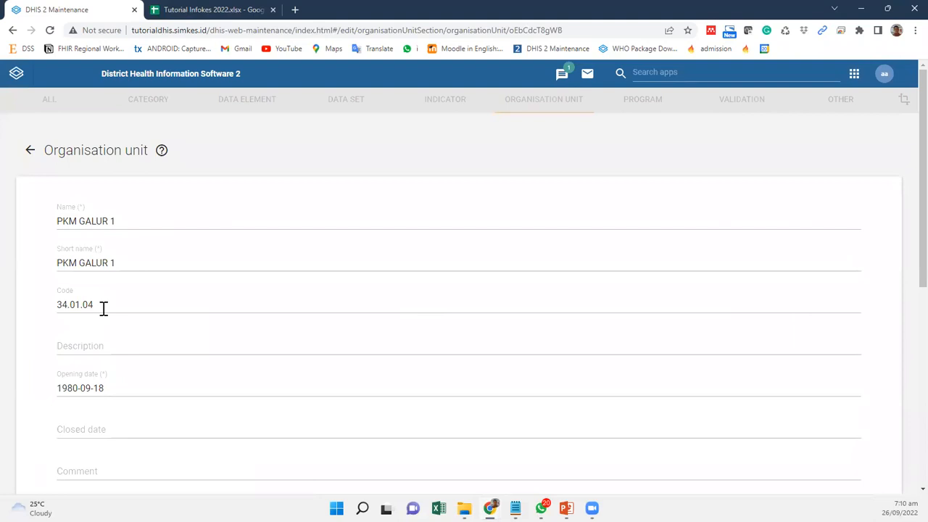
{"action": "left_click", "coordinate": [71, 305]}
{"action": "scroll", "coordinate": [178, 341], "scroll_direction": "down", "scroll_amount": 1}
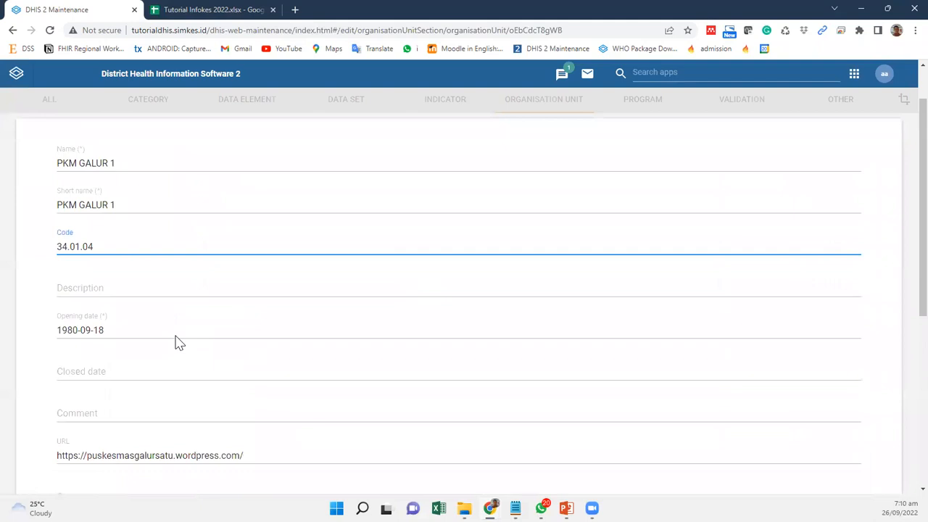
{"action": "scroll", "coordinate": [178, 340], "scroll_direction": "down", "scroll_amount": 1}
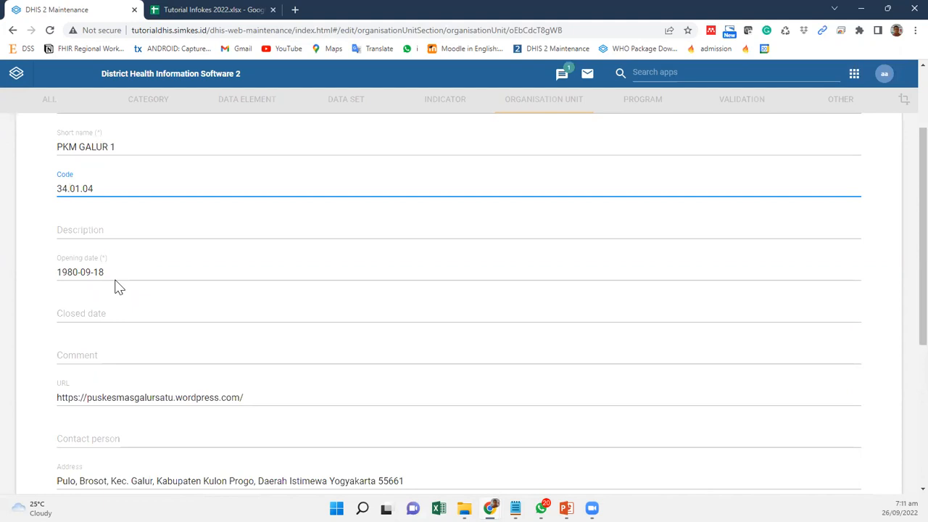
{"action": "scroll", "coordinate": [108, 249], "scroll_direction": "down", "scroll_amount": 1}
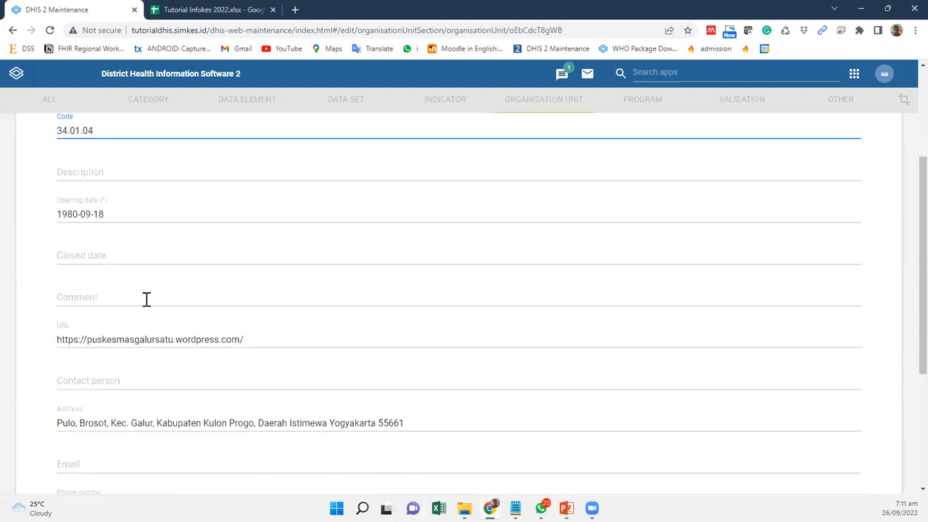
{"action": "scroll", "coordinate": [141, 350], "scroll_direction": "down", "scroll_amount": 1}
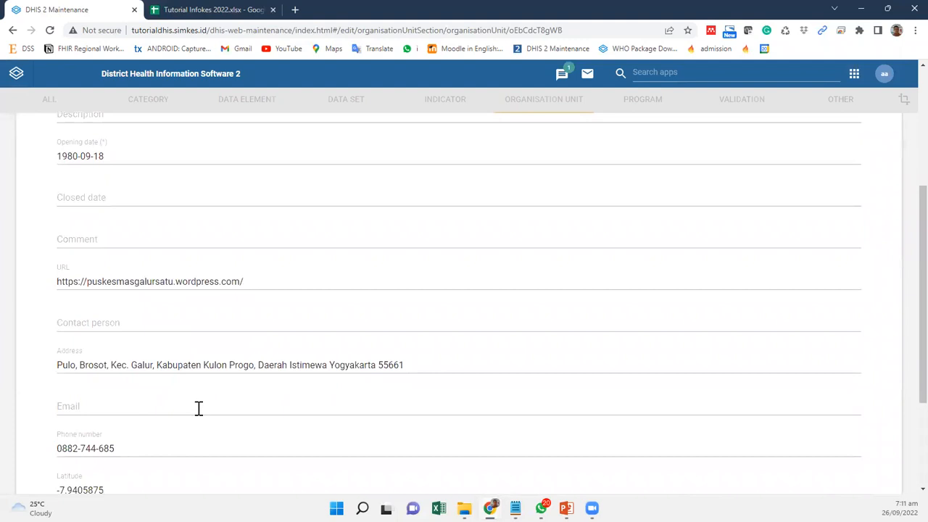
{"action": "scroll", "coordinate": [198, 408], "scroll_direction": "down", "scroll_amount": 1}
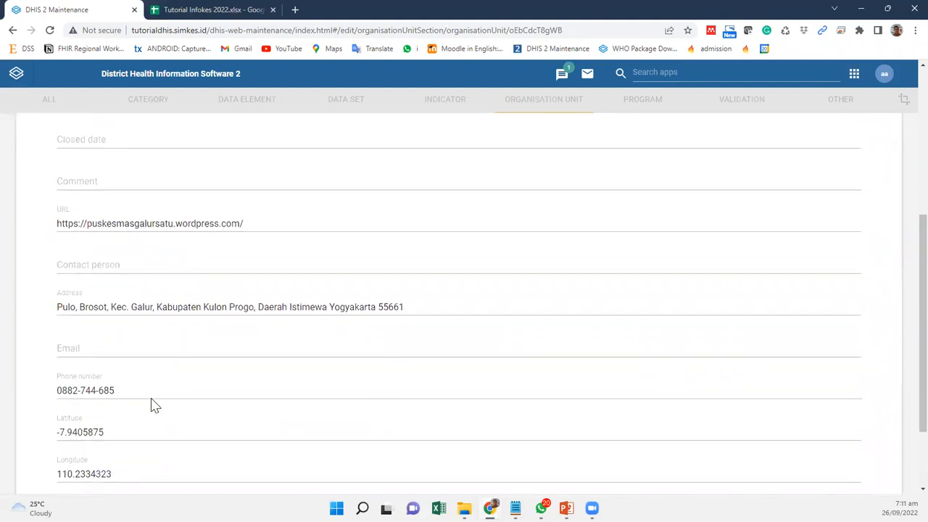
{"action": "scroll", "coordinate": [153, 397], "scroll_direction": "down", "scroll_amount": 1}
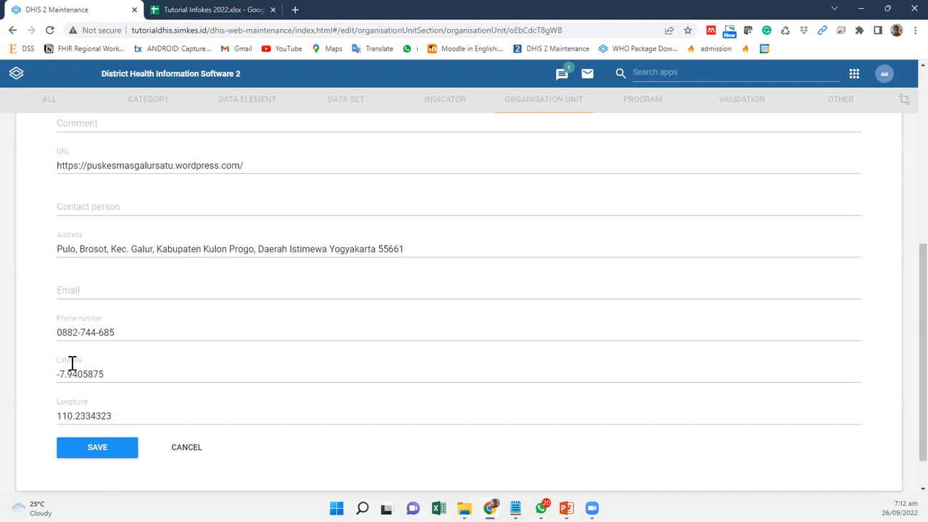
{"action": "left_click", "coordinate": [189, 461]}
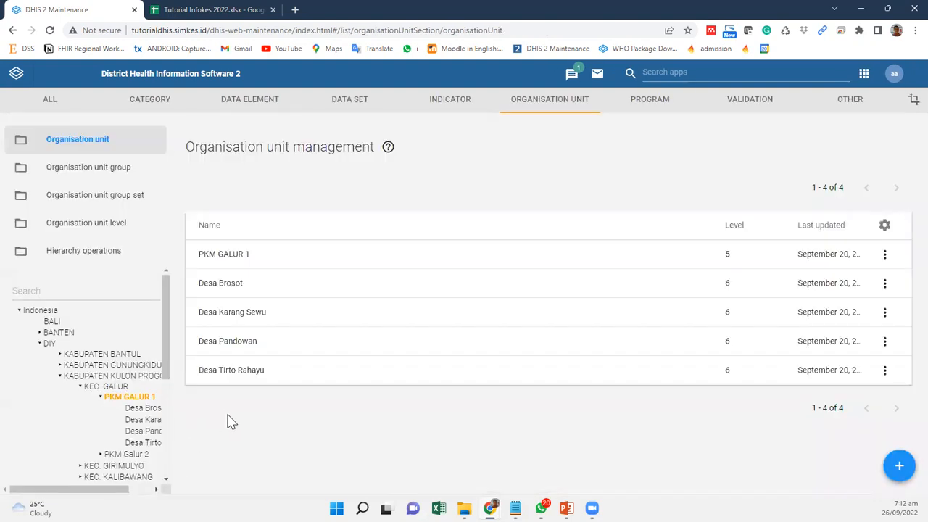
Step: List the units of KEC. GALUR, review that subdistrict's contact and coordinate fields, and close its record without saving
{"action": "left_click", "coordinate": [111, 389]}
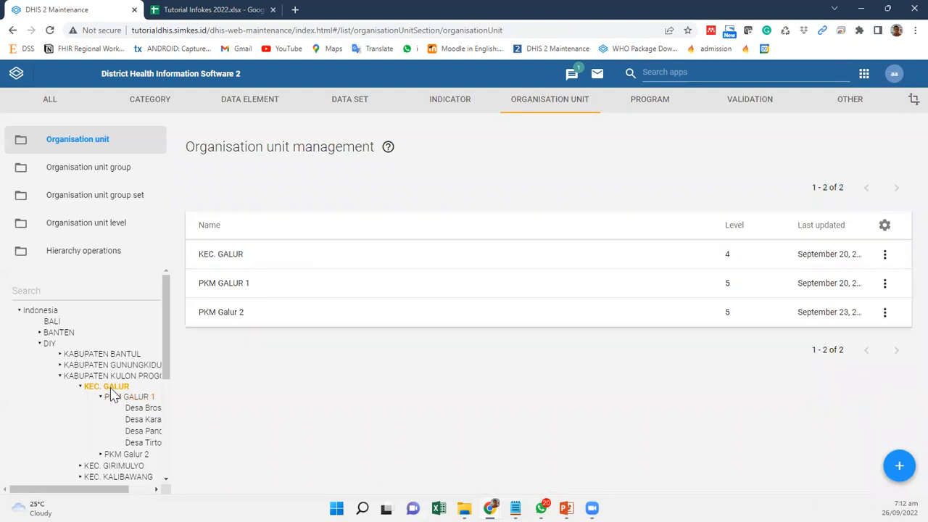
{"action": "left_click", "coordinate": [220, 255]}
{"action": "scroll", "coordinate": [163, 338], "scroll_direction": "down", "scroll_amount": 3}
{"action": "scroll", "coordinate": [162, 336], "scroll_direction": "down", "scroll_amount": 2}
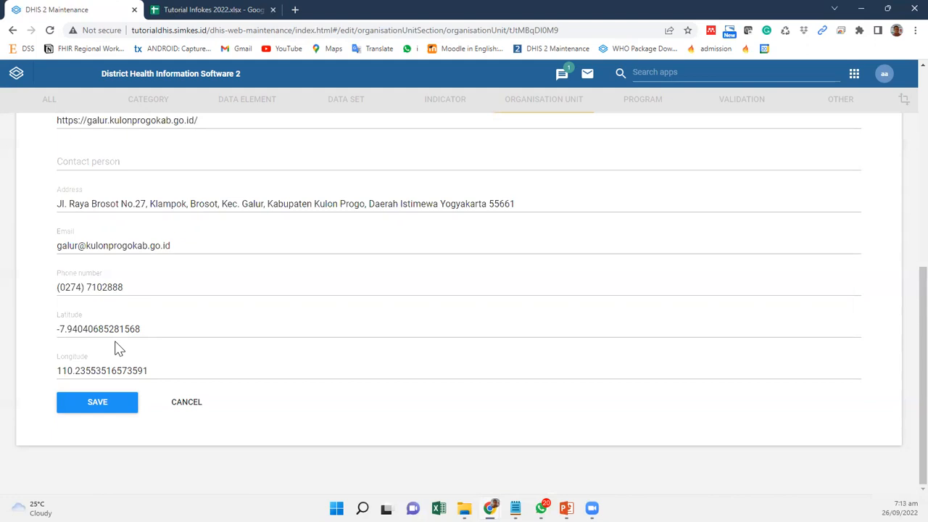
{"action": "left_click", "coordinate": [206, 410]}
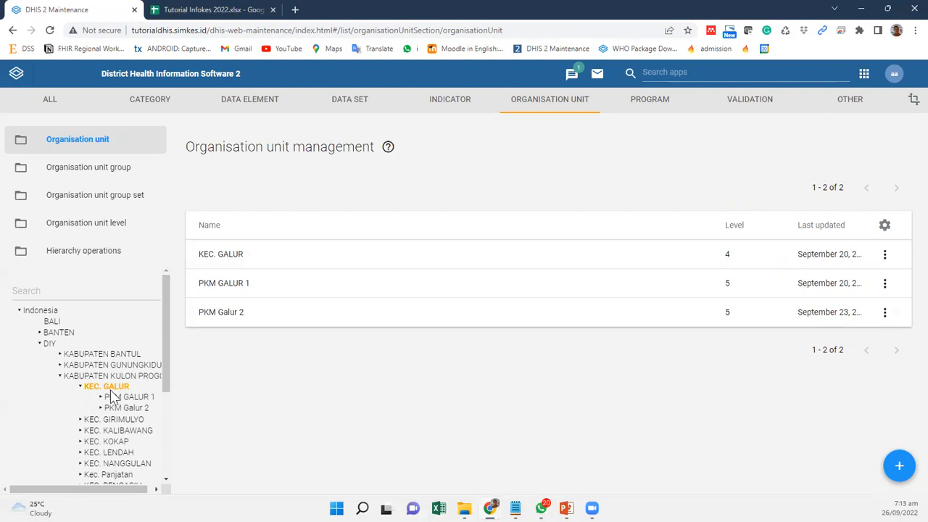
Step: Collapse KABUPATEN KULON PROGO, expand KABUPATEN SLEMAN and select it as the parent organisation unit
{"action": "left_click", "coordinate": [60, 376]}
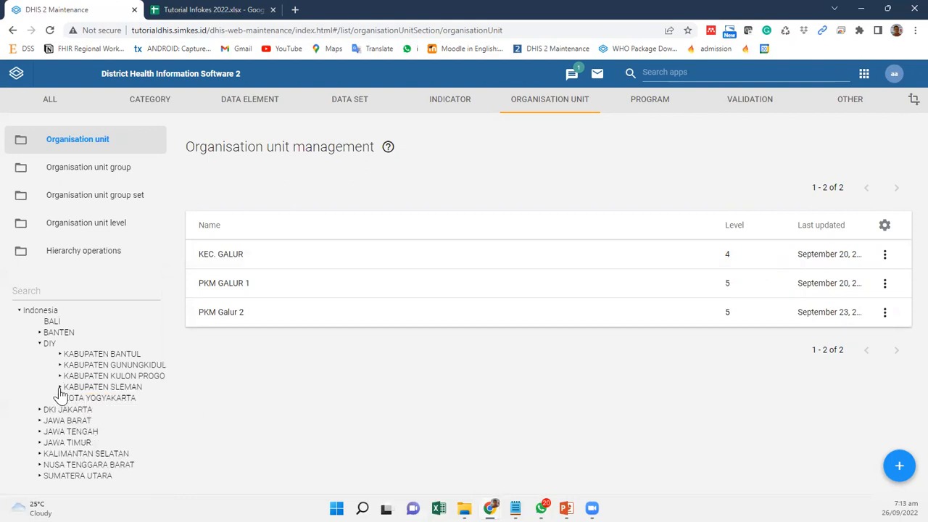
{"action": "left_click", "coordinate": [60, 388]}
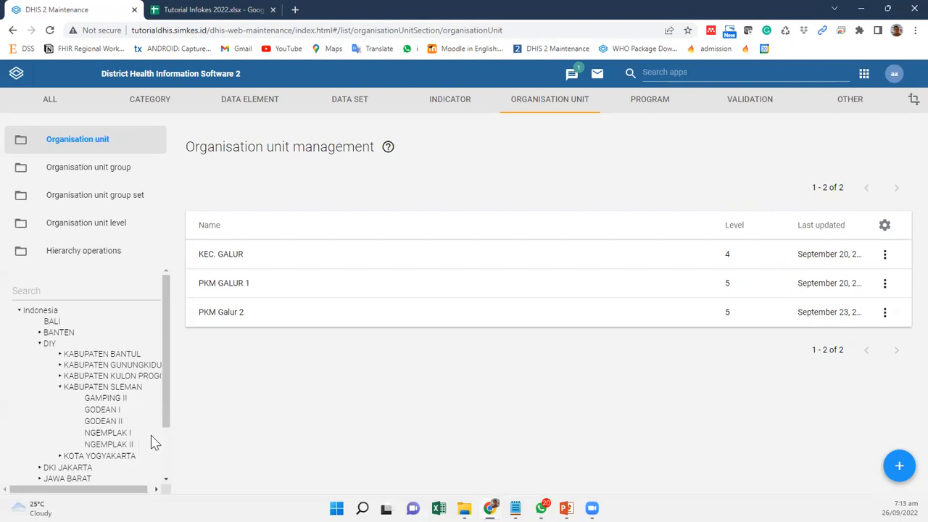
{"action": "left_click", "coordinate": [141, 388]}
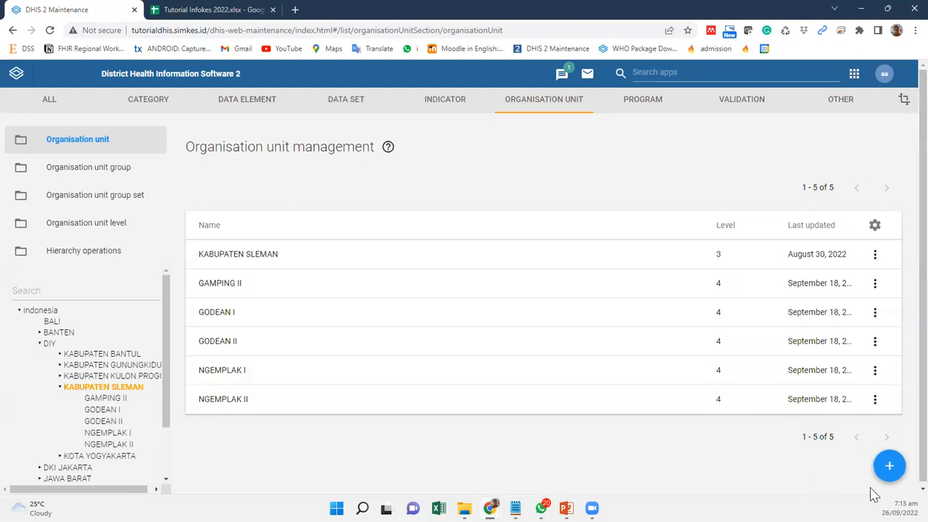
Step: Add a new organisation unit under KABUPATEN SLEMAN with KEC. GAMPING as both name and short name
{"action": "left_click", "coordinate": [889, 470]}
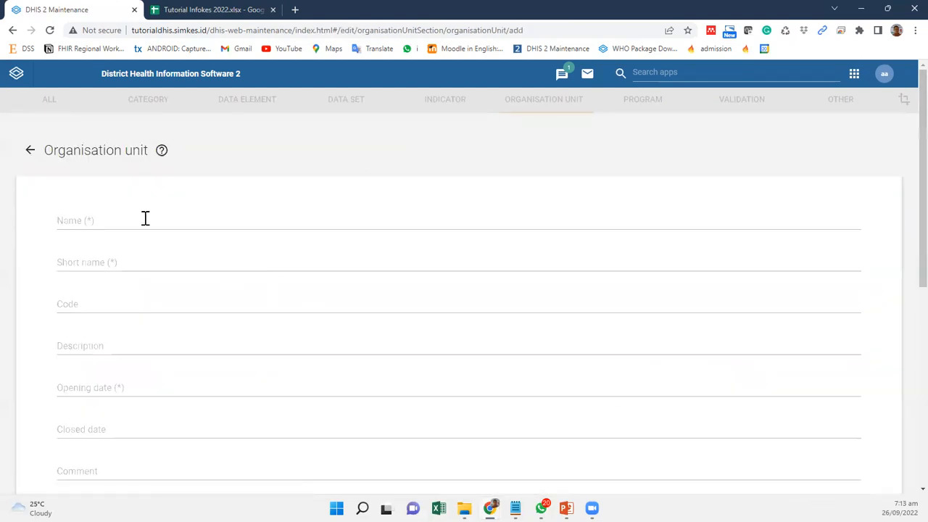
{"action": "left_click", "coordinate": [145, 218]}
{"action": "type", "text": "KEC"}
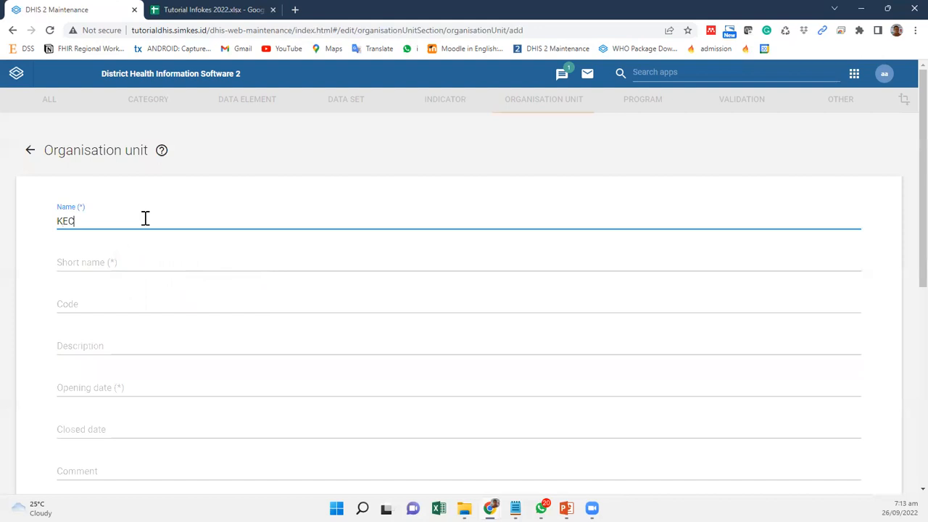
{"action": "type", "text": ". GAMPING"}
{"action": "key", "text": "ctrl+a"}
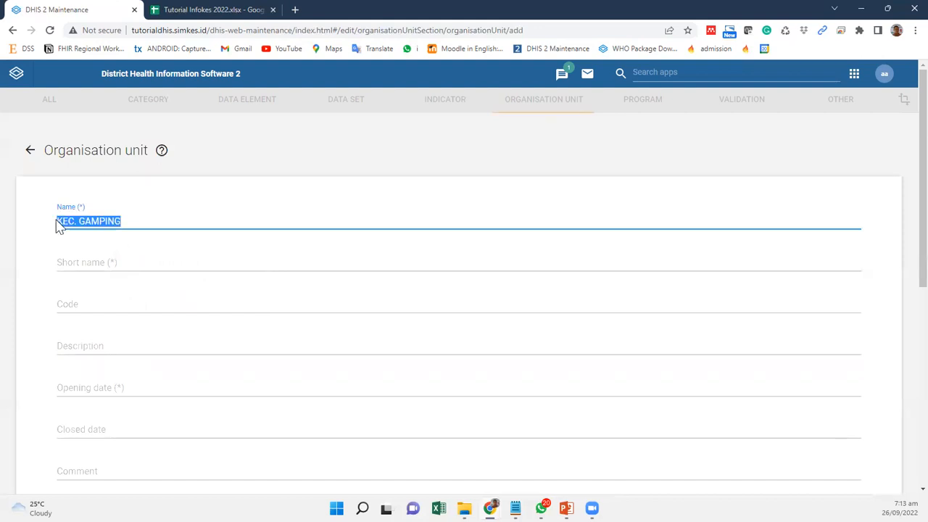
{"action": "key", "text": "ctrl+c"}
{"action": "left_click", "coordinate": [99, 265]}
{"action": "key", "text": "ctrl+v"}
Step: Set the new organisation unit's opening date to 2011-09-26
{"action": "scroll", "coordinate": [158, 340], "scroll_direction": "down", "scroll_amount": 2}
{"action": "left_click", "coordinate": [89, 271]}
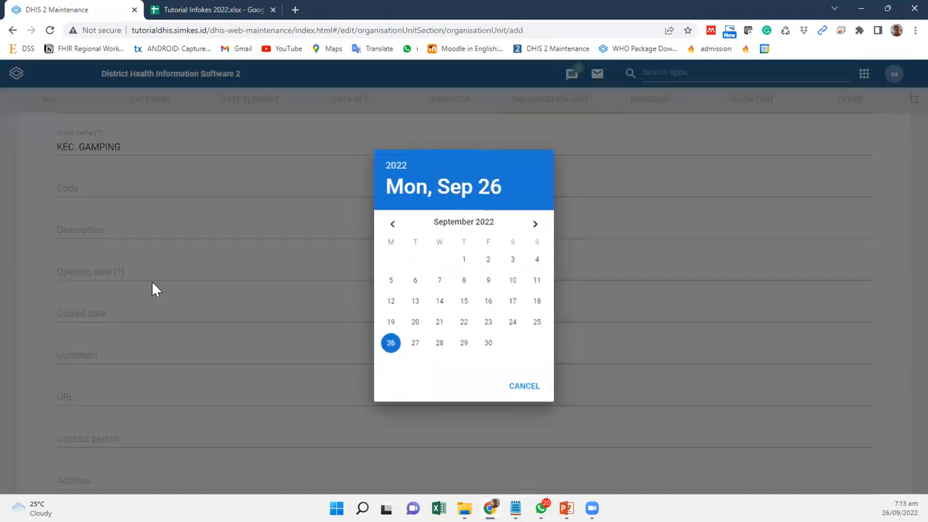
{"action": "left_click", "coordinate": [395, 167]}
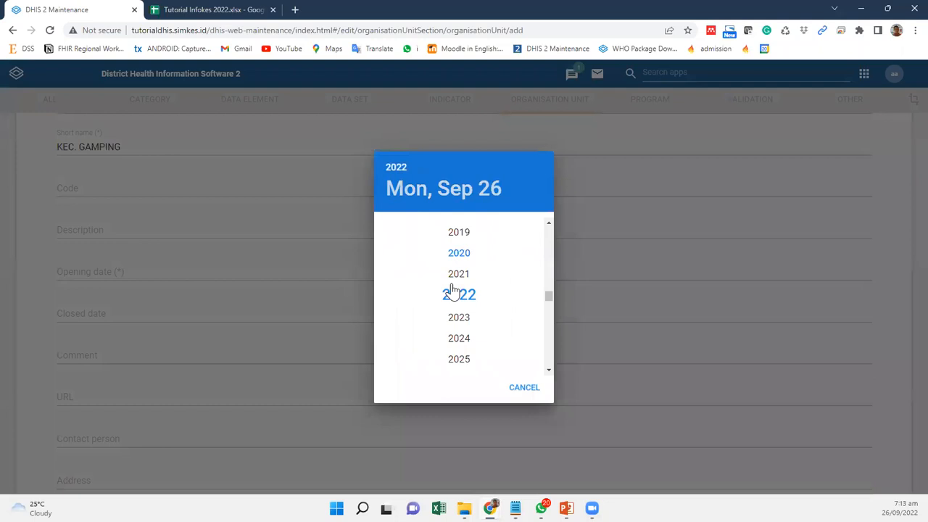
{"action": "scroll", "coordinate": [446, 290], "scroll_direction": "up", "scroll_amount": 3}
{"action": "left_click", "coordinate": [455, 241]}
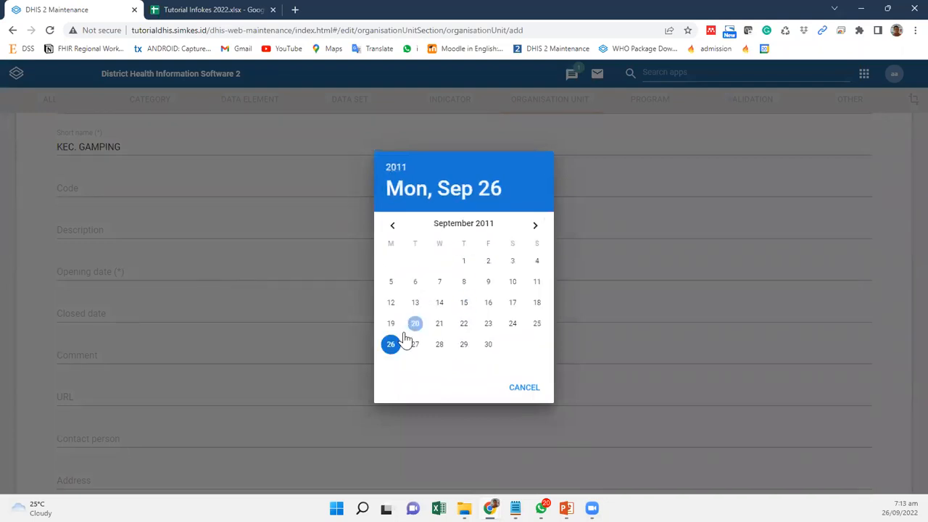
{"action": "left_click", "coordinate": [390, 348]}
Step: Save the KEC. GAMPING organisation unit with its remaining optional fields left empty
{"action": "scroll", "coordinate": [126, 385], "scroll_direction": "down", "scroll_amount": 5}
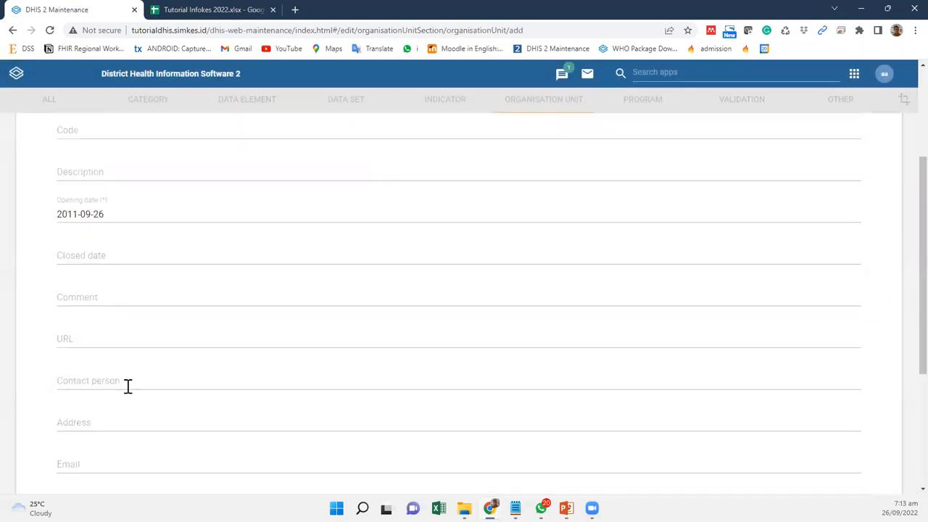
{"action": "scroll", "coordinate": [179, 334], "scroll_direction": "up", "scroll_amount": 3}
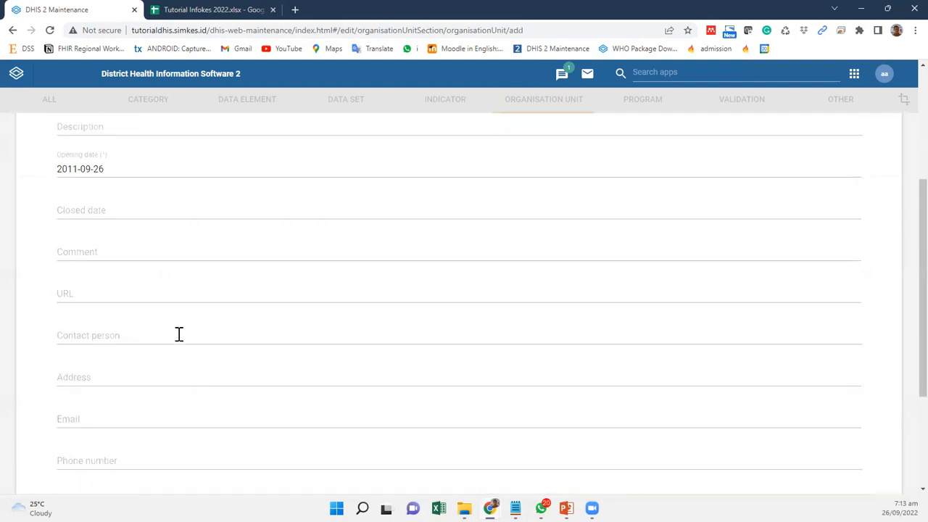
{"action": "scroll", "coordinate": [179, 334], "scroll_direction": "down", "scroll_amount": 2}
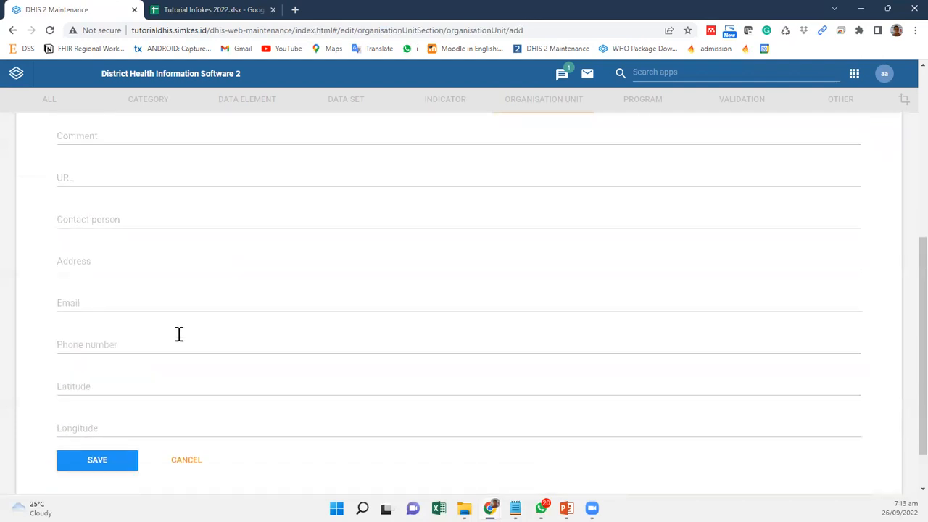
{"action": "left_click", "coordinate": [121, 465]}
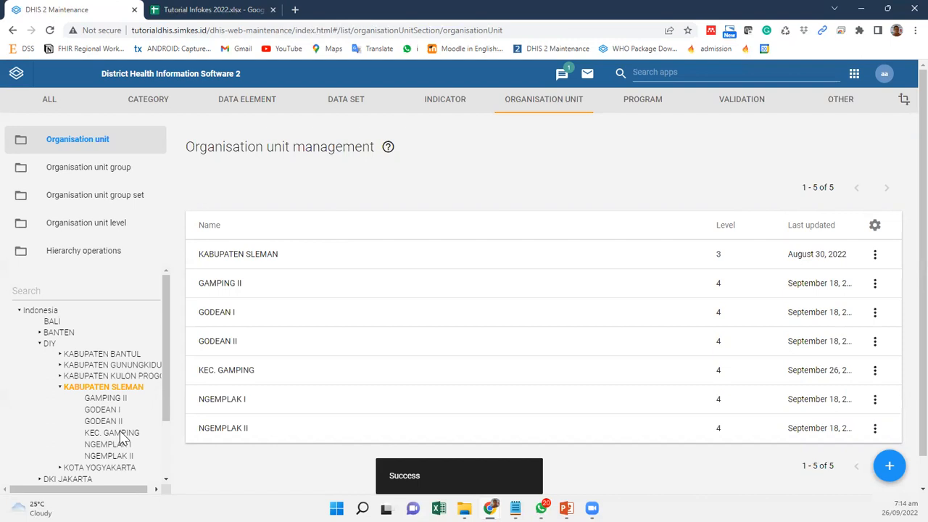
Step: Open hierarchy operations and select GAMPING II under DIY, KABUPATEN SLEMAN as the organisation unit to move
{"action": "left_click", "coordinate": [105, 254]}
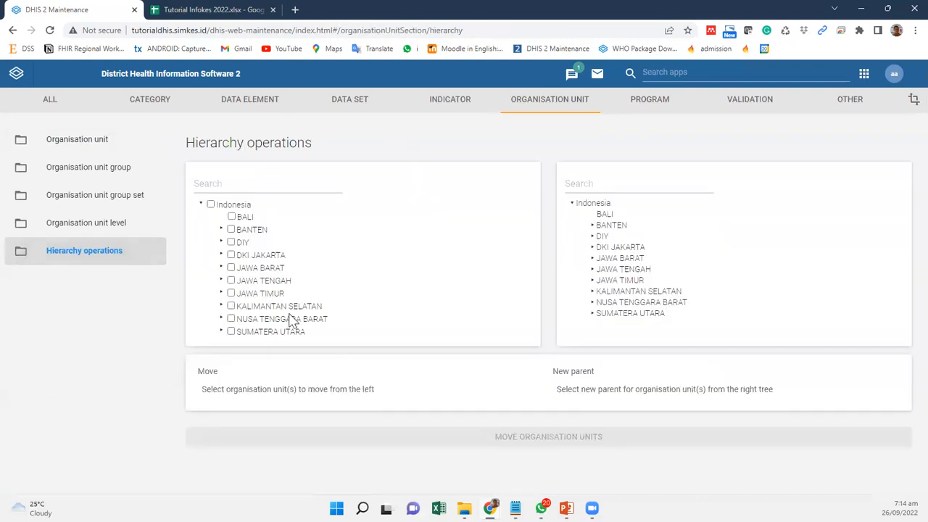
{"action": "left_click", "coordinate": [221, 243]}
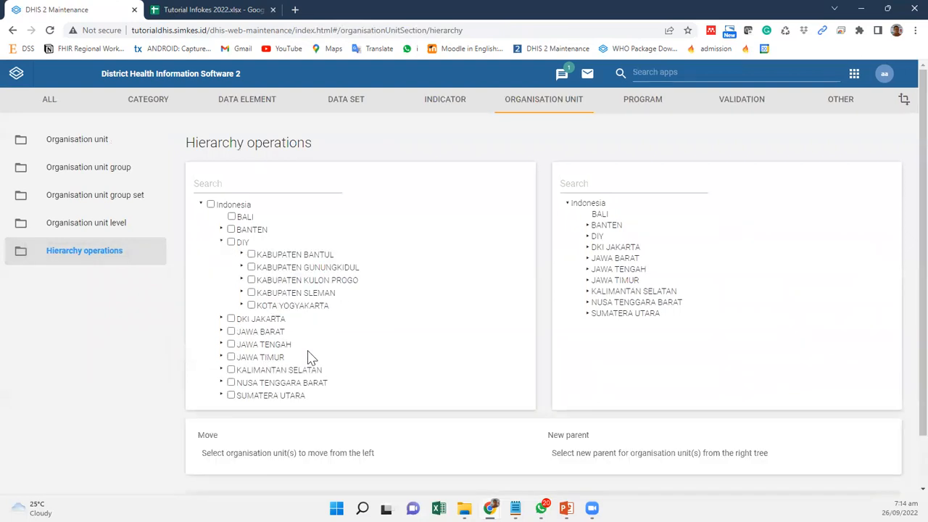
{"action": "left_click", "coordinate": [242, 293]}
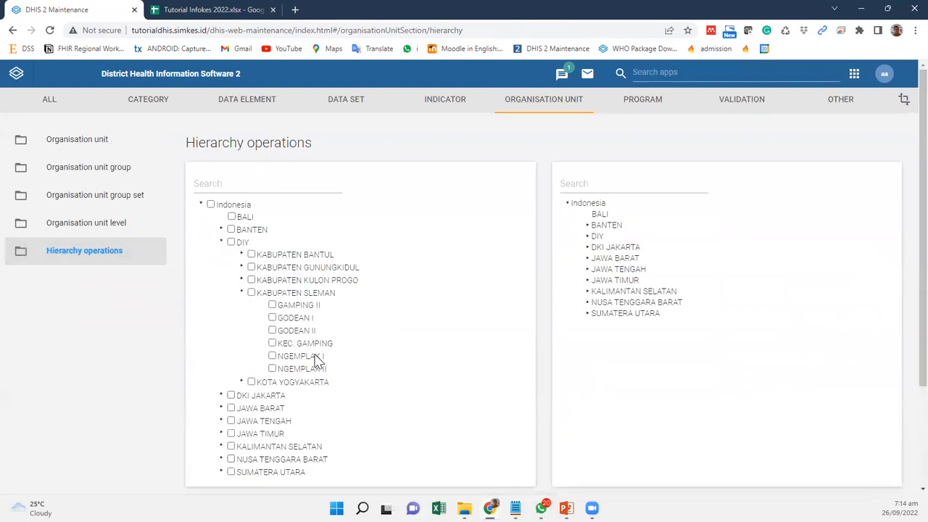
{"action": "left_click", "coordinate": [273, 306]}
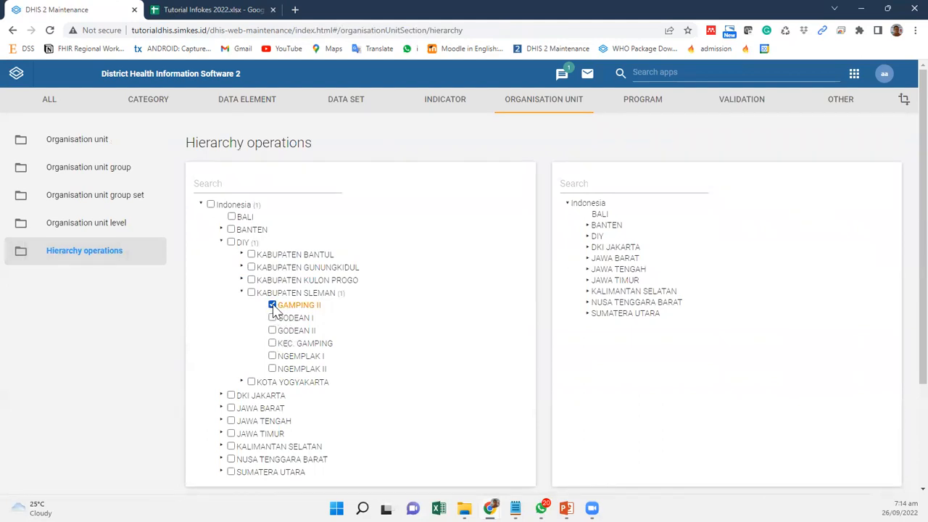
Step: Choose KEC. GAMPING under KABUPATEN SLEMAN as the new parent and move the selected organisation unit there
{"action": "left_click", "coordinate": [587, 237]}
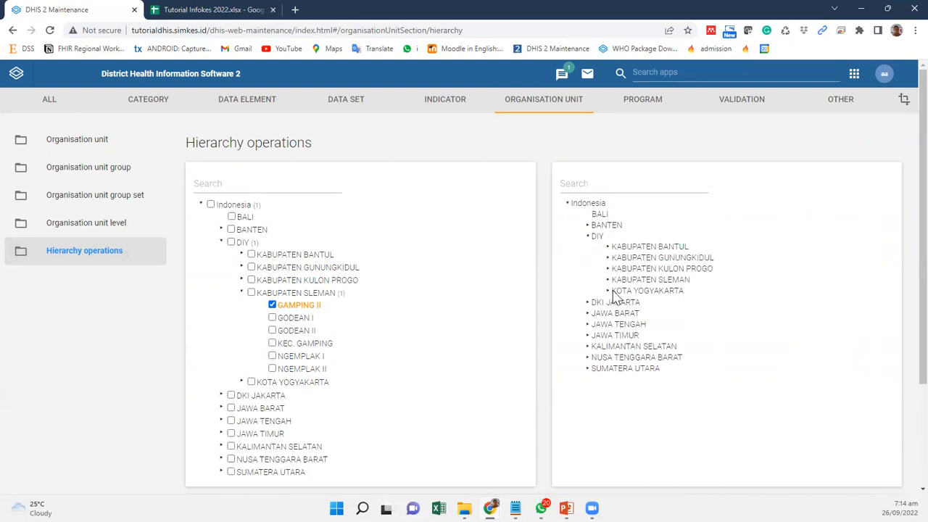
{"action": "left_click", "coordinate": [608, 280]}
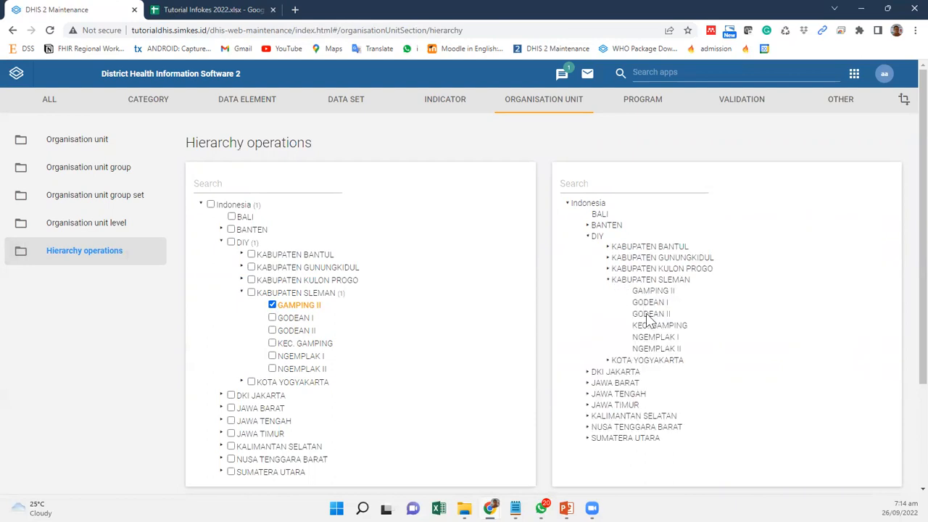
{"action": "left_click", "coordinate": [647, 329]}
{"action": "scroll", "coordinate": [402, 408], "scroll_direction": "down", "scroll_amount": 1}
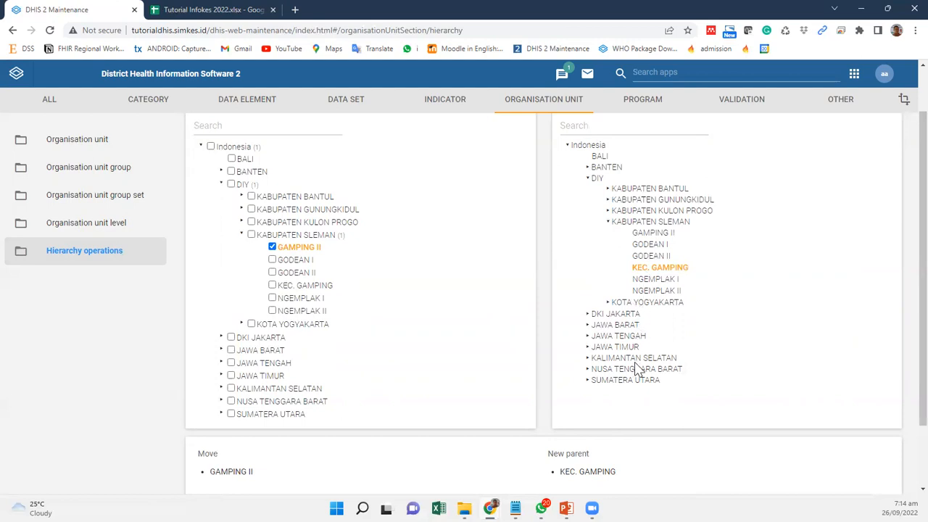
{"action": "scroll", "coordinate": [640, 370], "scroll_direction": "down", "scroll_amount": 1}
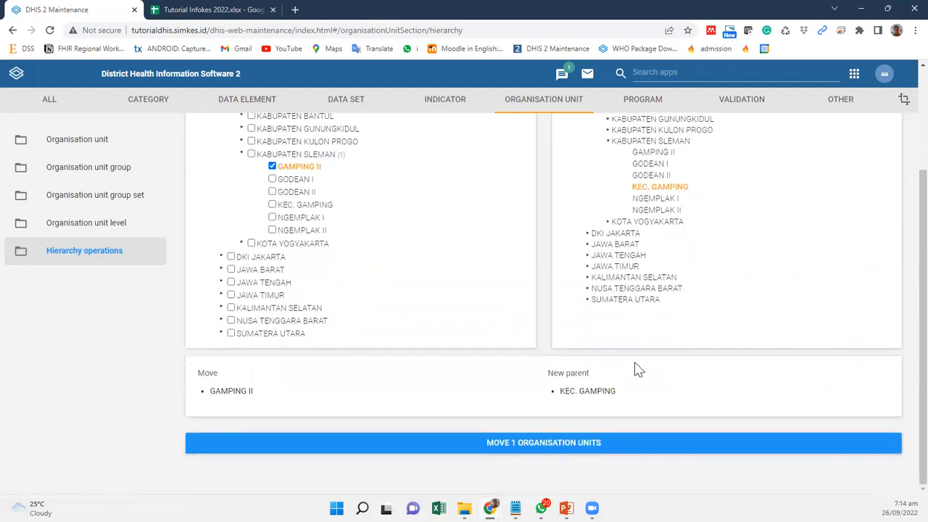
{"action": "left_click", "coordinate": [536, 449]}
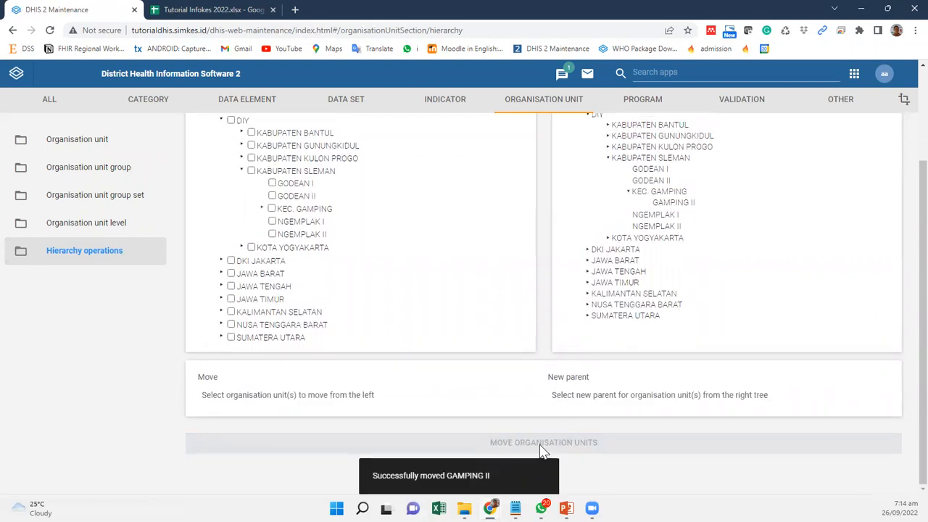
Step: Return to organisation unit management and examine which units sit below KEC. GAMPING in the hierarchy tree
{"action": "left_click", "coordinate": [82, 143]}
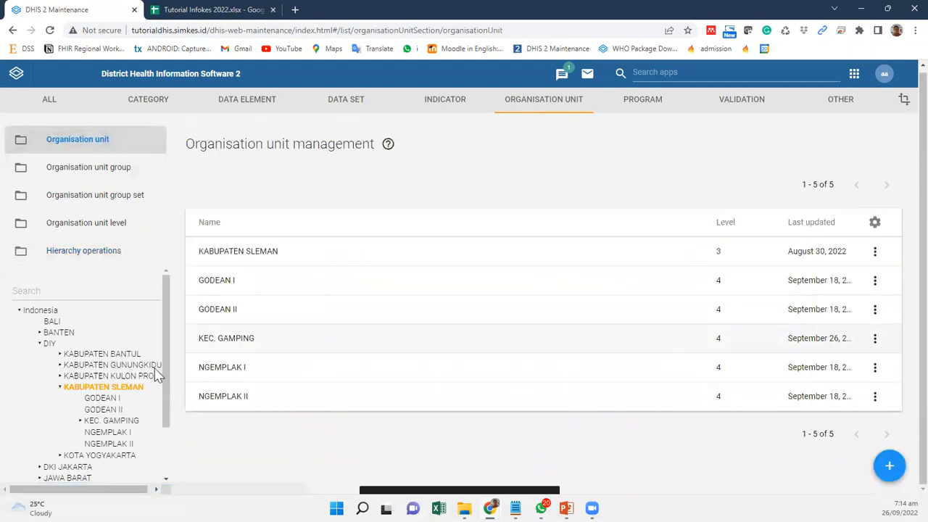
{"action": "left_click", "coordinate": [80, 421]}
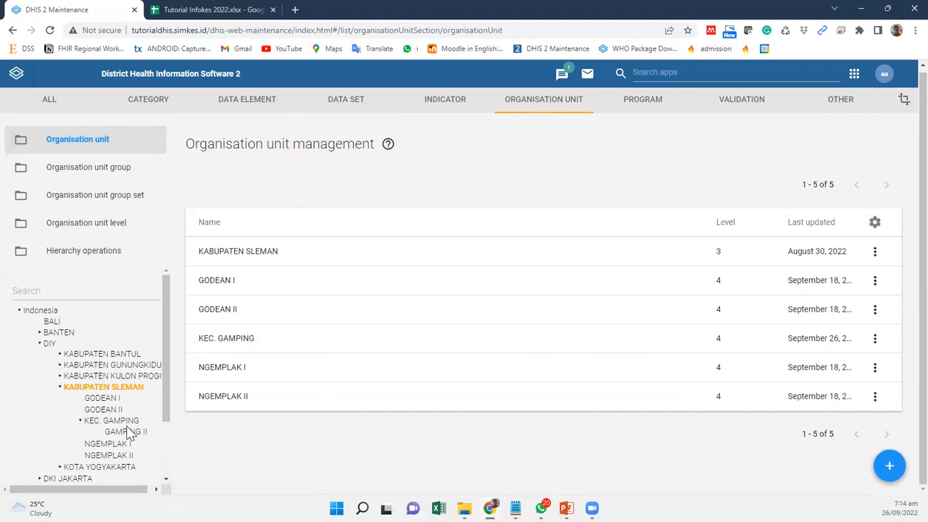
{"action": "left_click", "coordinate": [80, 421]}
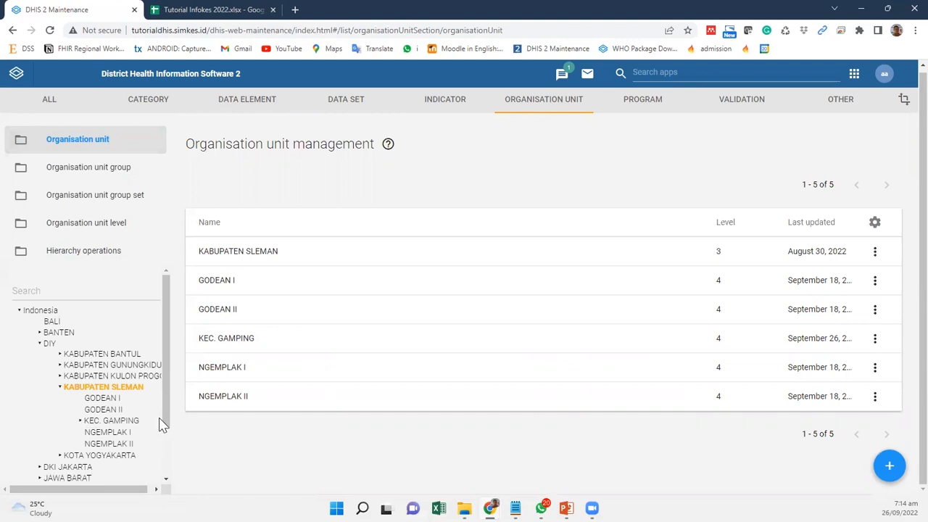
{"action": "scroll", "coordinate": [164, 424], "scroll_direction": "down", "scroll_amount": 1}
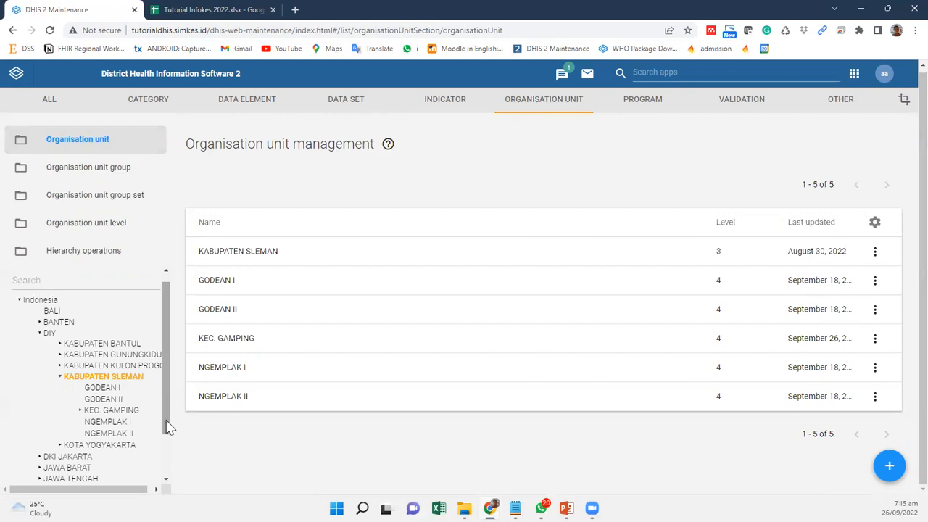
{"action": "left_click", "coordinate": [80, 411]}
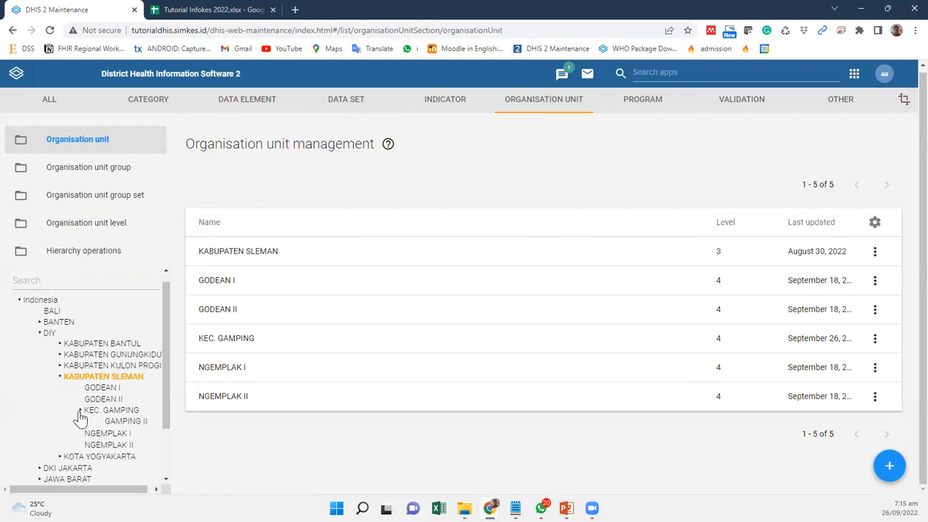
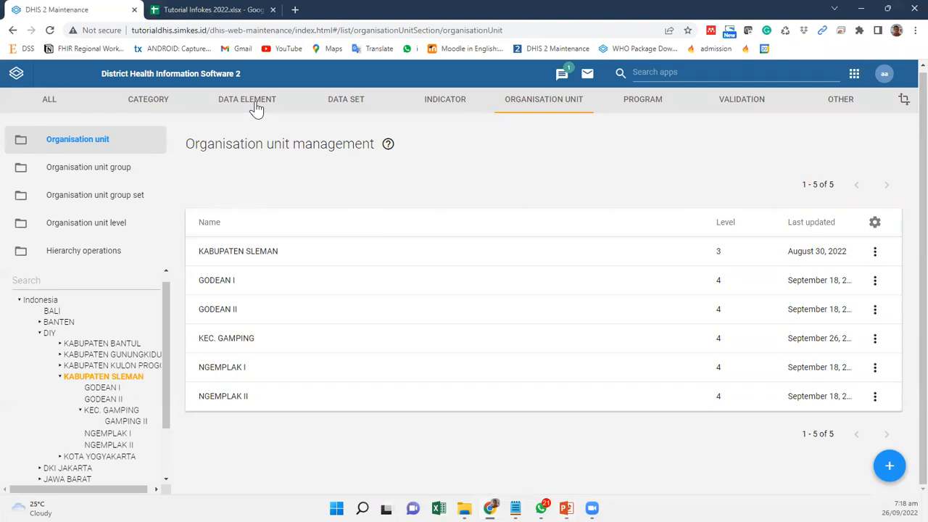
Step: Open data element management and examine the listed data elements with their domain types, value types and category combinations
{"action": "left_click", "coordinate": [256, 102]}
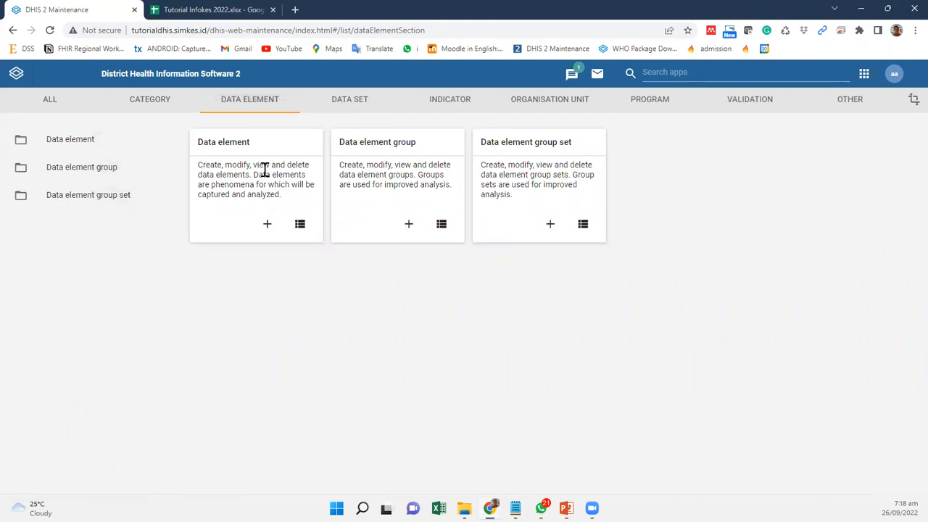
{"action": "left_click", "coordinate": [62, 148]}
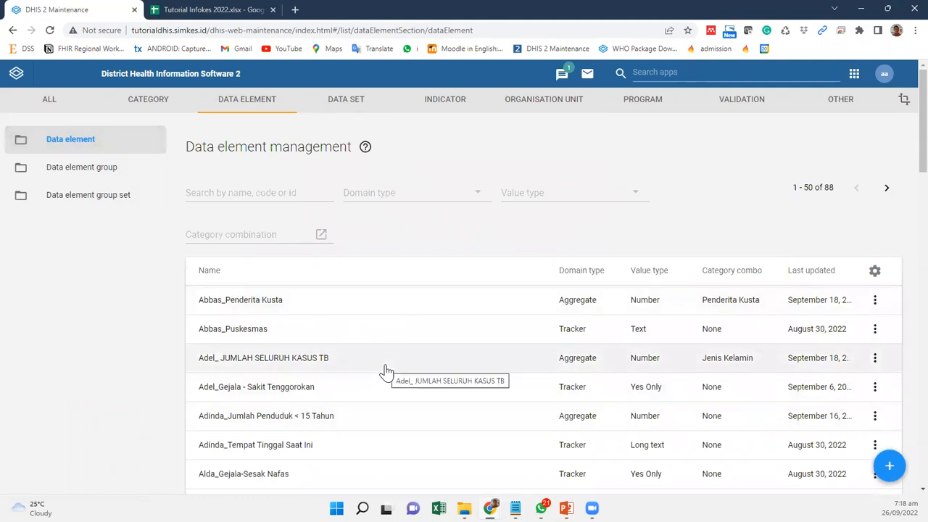
{"action": "scroll", "coordinate": [322, 314], "scroll_direction": "down", "scroll_amount": 2}
{"action": "scroll", "coordinate": [315, 319], "scroll_direction": "down", "scroll_amount": 2}
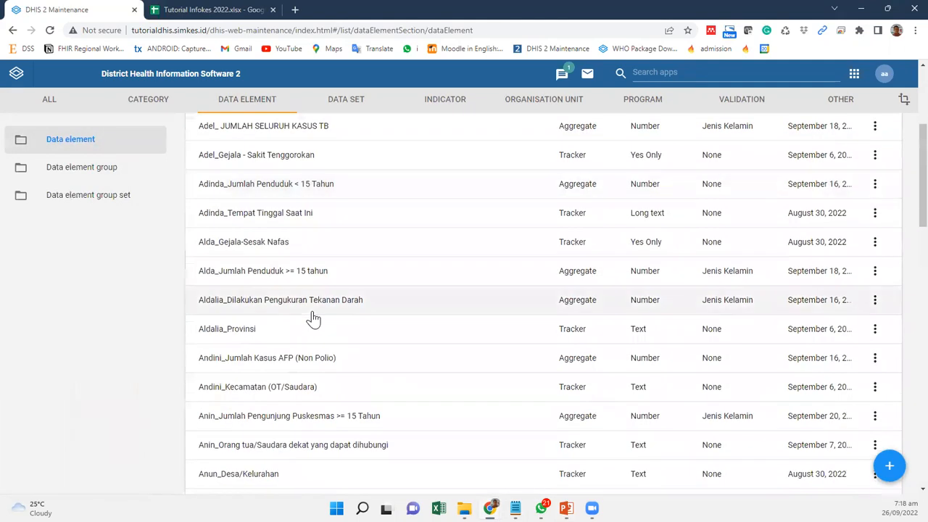
{"action": "scroll", "coordinate": [313, 319], "scroll_direction": "up", "scroll_amount": 4}
{"action": "scroll", "coordinate": [481, 337], "scroll_direction": "down", "scroll_amount": 1}
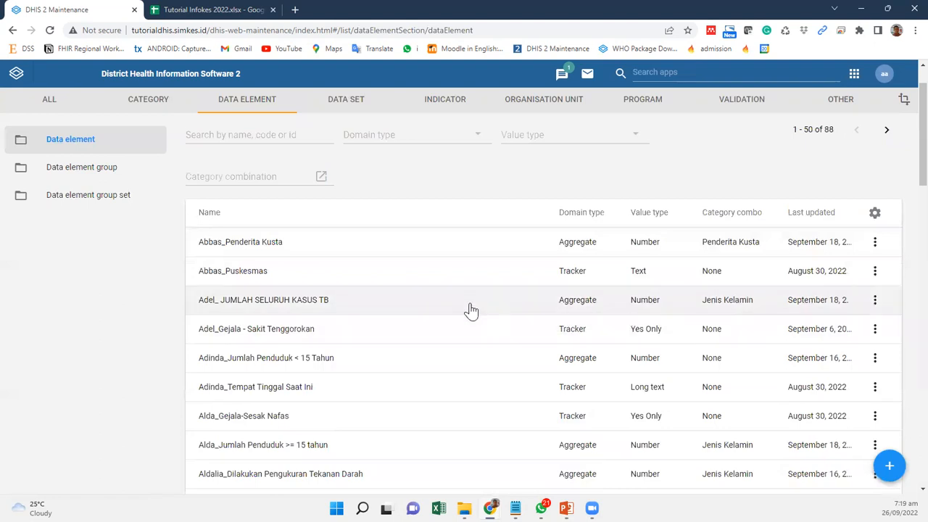
Step: Open the JUMLAH SELURUH KASUS TB data element and examine its domain type, value type, aggregation type, category combination, legends and aggregation levels
{"action": "left_click", "coordinate": [278, 304]}
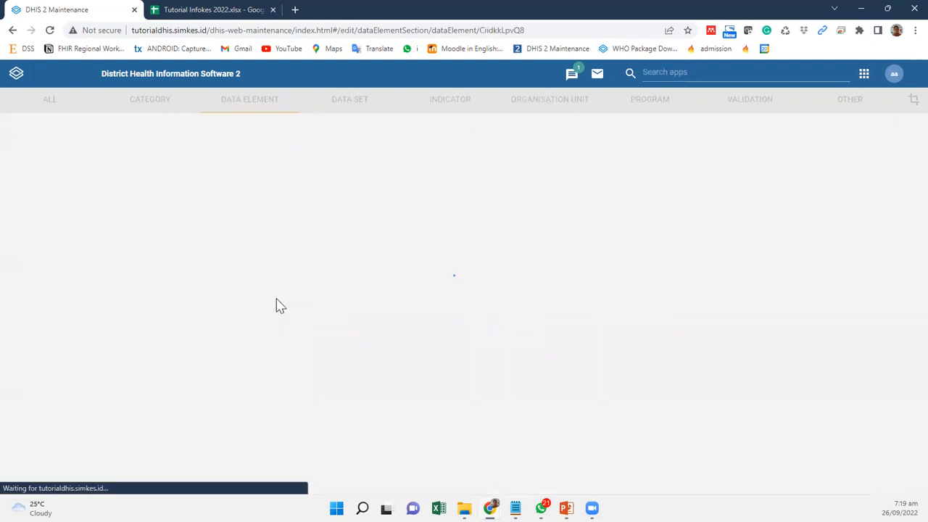
{"action": "scroll", "coordinate": [342, 316], "scroll_direction": "down", "scroll_amount": 4}
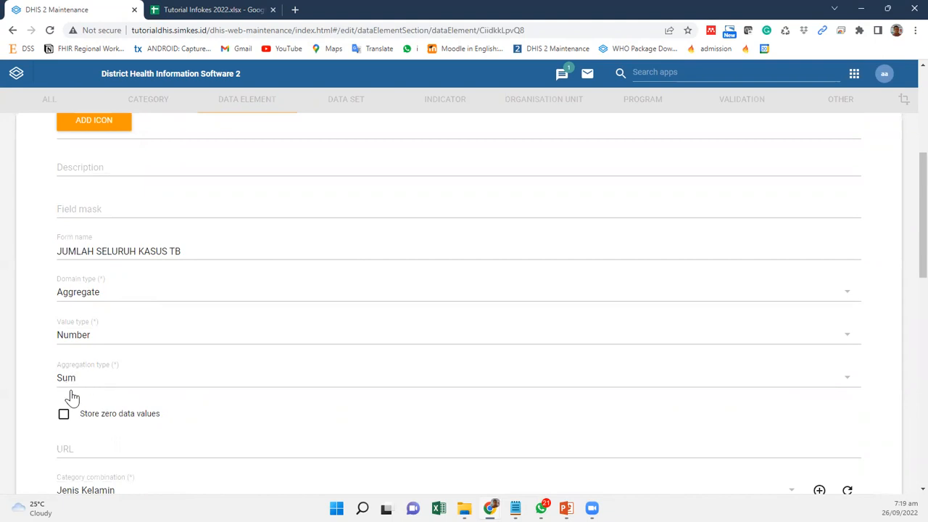
{"action": "scroll", "coordinate": [69, 395], "scroll_direction": "down", "scroll_amount": 1}
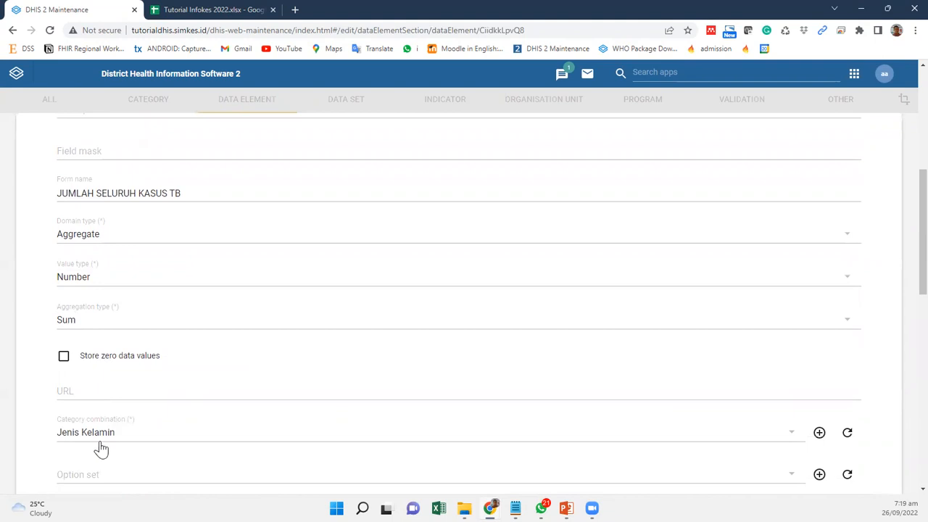
{"action": "scroll", "coordinate": [102, 450], "scroll_direction": "down", "scroll_amount": 3}
{"action": "scroll", "coordinate": [102, 450], "scroll_direction": "up", "scroll_amount": 9}
{"action": "scroll", "coordinate": [102, 450], "scroll_direction": "down", "scroll_amount": 3}
{"action": "scroll", "coordinate": [101, 449], "scroll_direction": "down", "scroll_amount": 12}
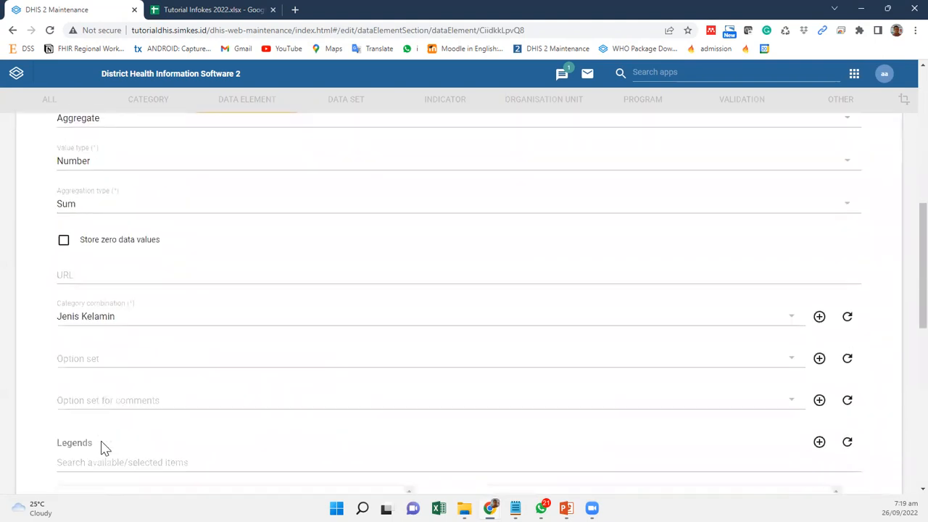
{"action": "scroll", "coordinate": [101, 441], "scroll_direction": "up", "scroll_amount": 12}
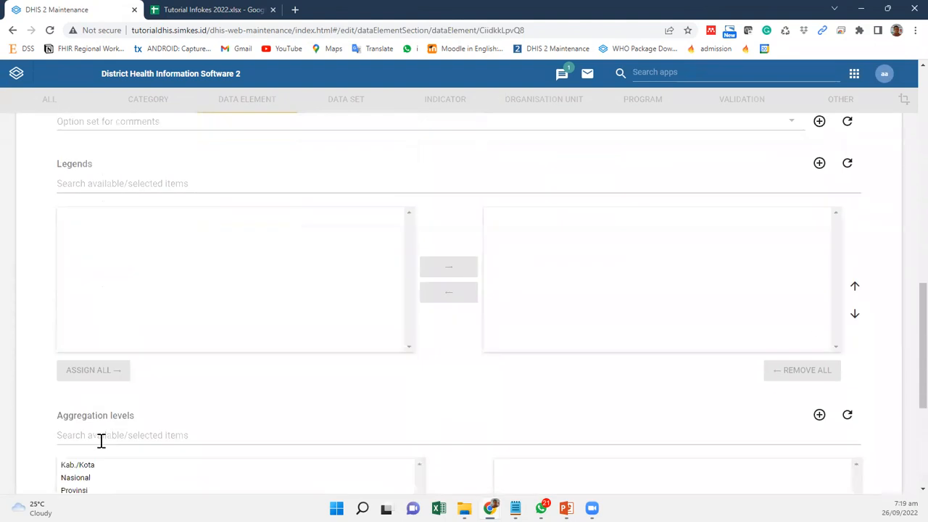
{"action": "scroll", "coordinate": [102, 446], "scroll_direction": "down", "scroll_amount": 3}
{"action": "scroll", "coordinate": [100, 448], "scroll_direction": "down", "scroll_amount": 2}
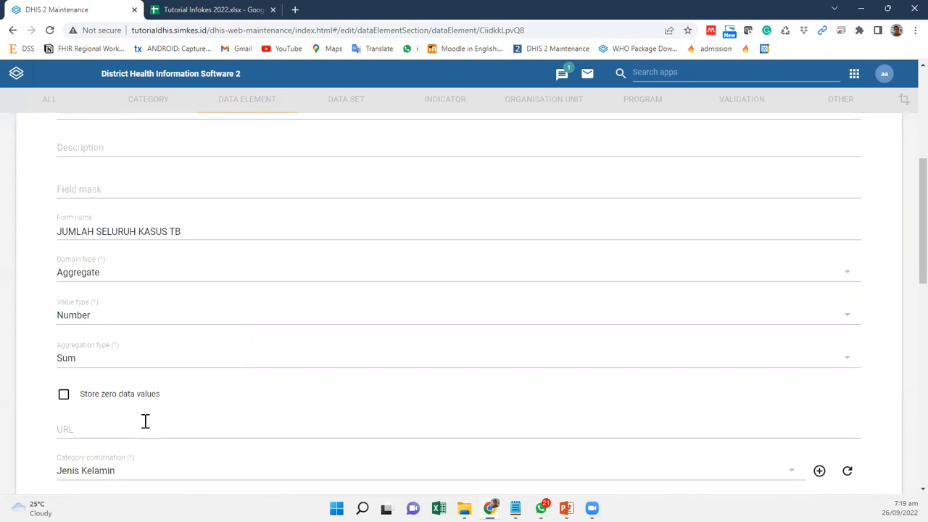
{"action": "scroll", "coordinate": [143, 420], "scroll_direction": "down", "scroll_amount": 2}
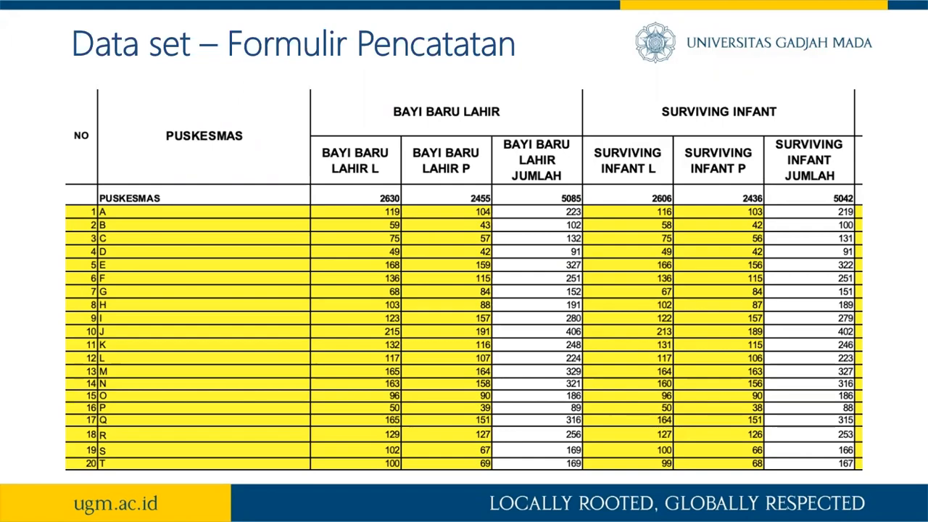
Step: Switch from the recording form slide back to the DHIS 2 data element and return to the data element list
{"action": "key", "text": "alt+Tab"}
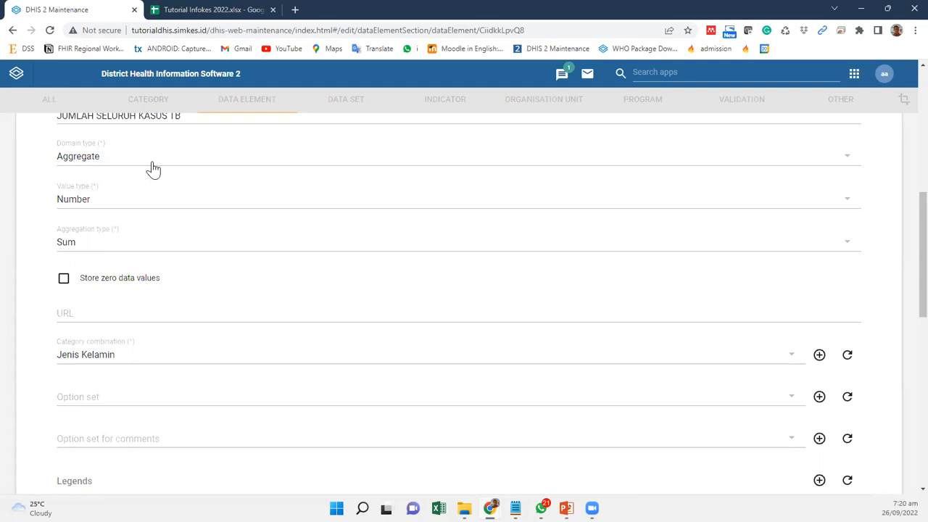
{"action": "scroll", "coordinate": [156, 257], "scroll_direction": "up", "scroll_amount": 2}
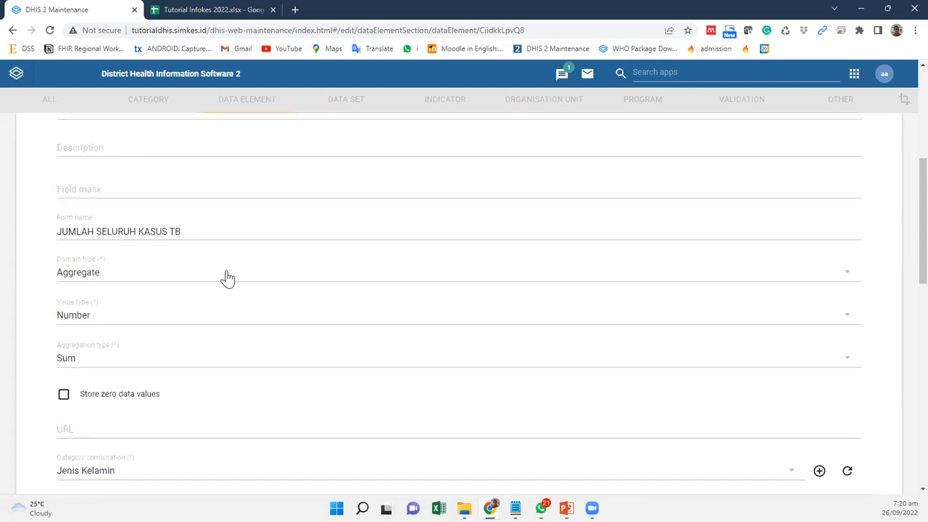
{"action": "scroll", "coordinate": [227, 277], "scroll_direction": "up", "scroll_amount": 5}
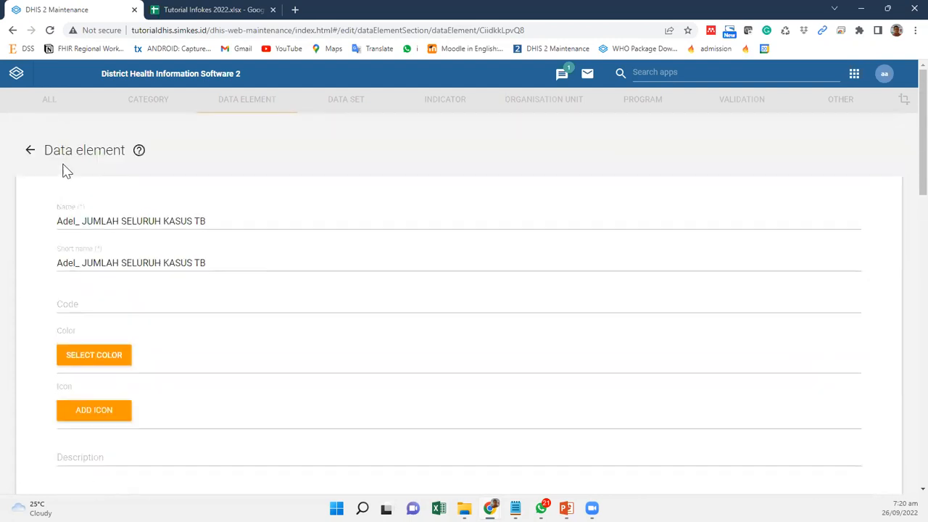
{"action": "left_click", "coordinate": [30, 151]}
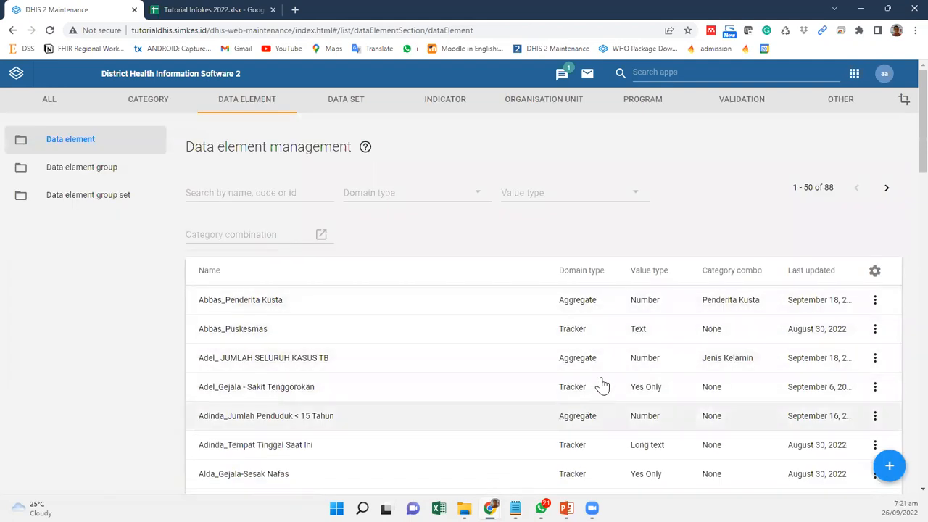
Step: Open the aggregate data element Jumlah Penduduk < 15 Tahun and examine its form name, domain type, value type and aggregation type
{"action": "scroll", "coordinate": [602, 472], "scroll_direction": "down", "scroll_amount": 1}
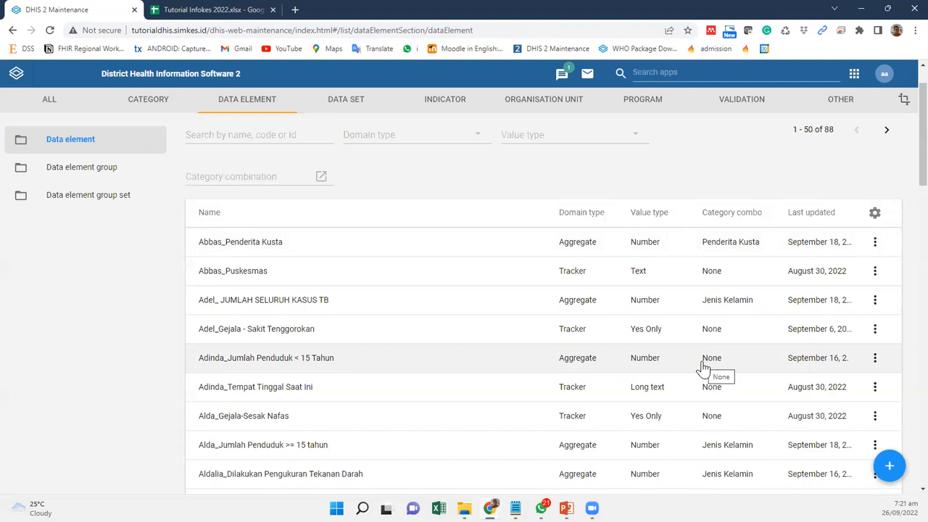
{"action": "left_click", "coordinate": [271, 361]}
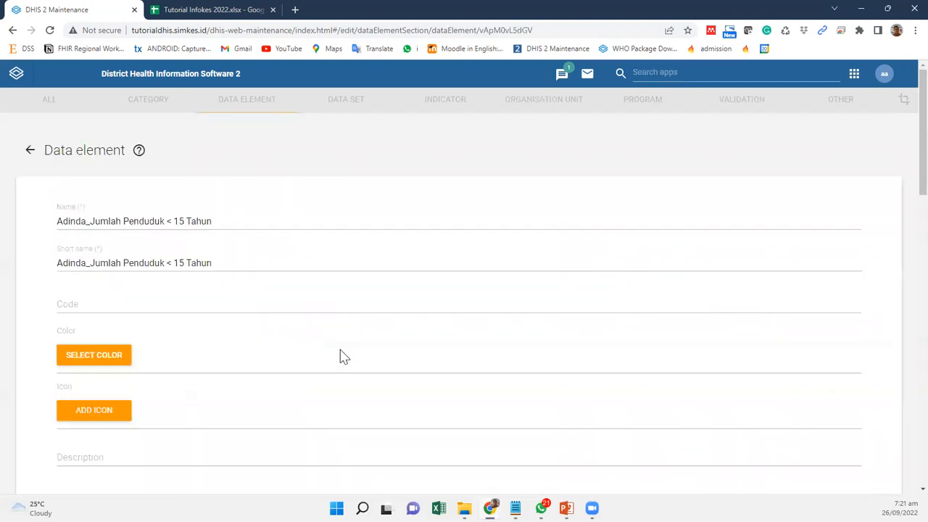
{"action": "scroll", "coordinate": [344, 357], "scroll_direction": "down", "scroll_amount": 4}
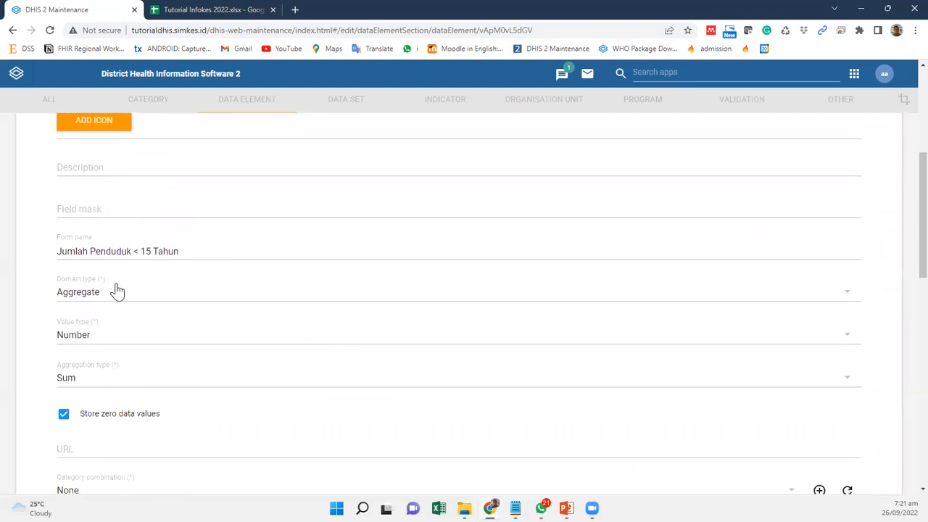
{"action": "key", "text": "super+shift+s"}
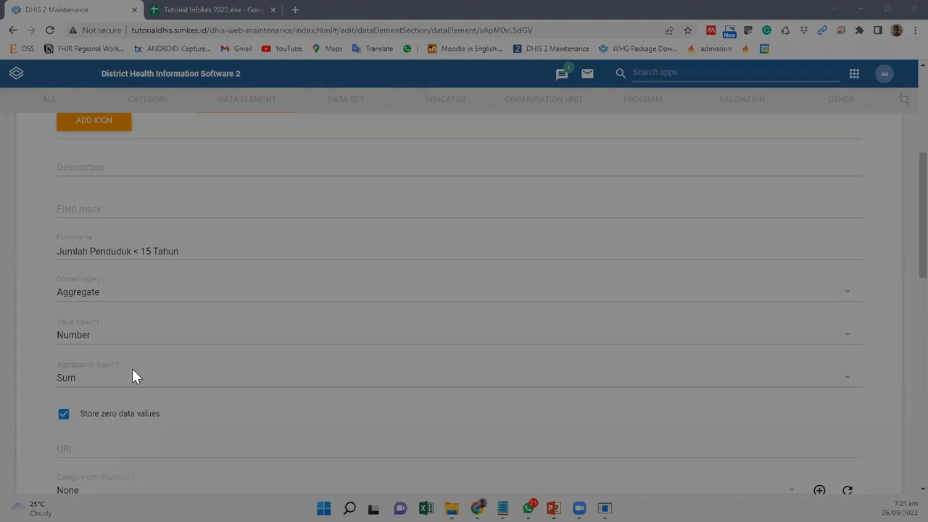
{"action": "key", "text": "Escape"}
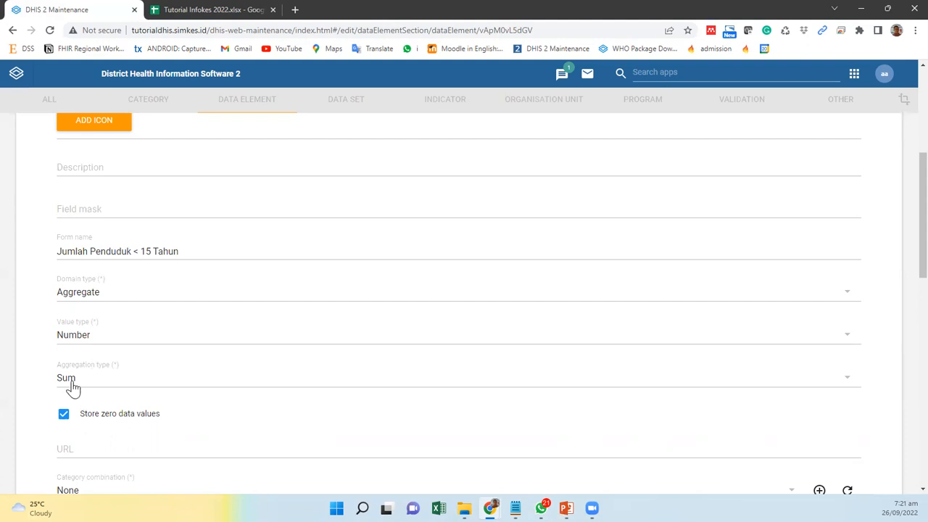
Step: Review the available aggregation types, keep Sum for Jumlah Penduduk < 15 Tahun, and return to the data element list without saving
{"action": "left_click", "coordinate": [72, 384]}
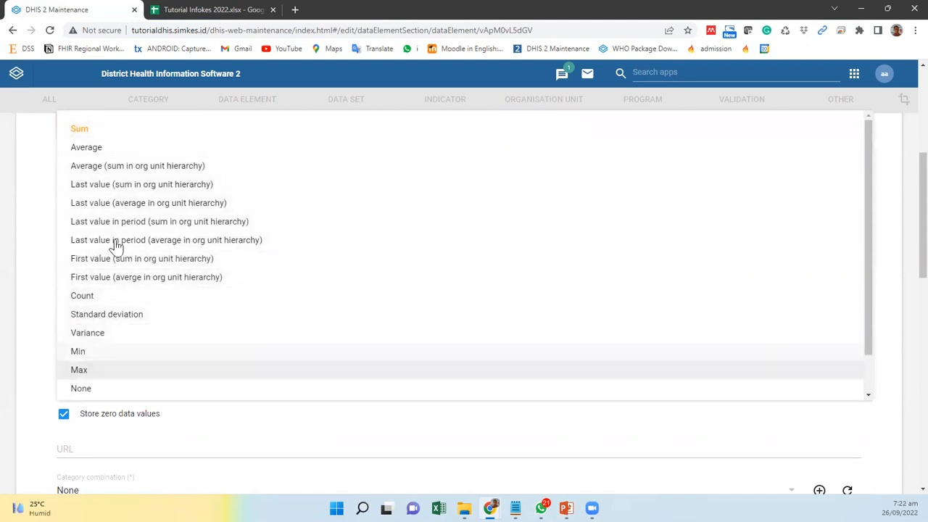
{"action": "left_click", "coordinate": [82, 133]}
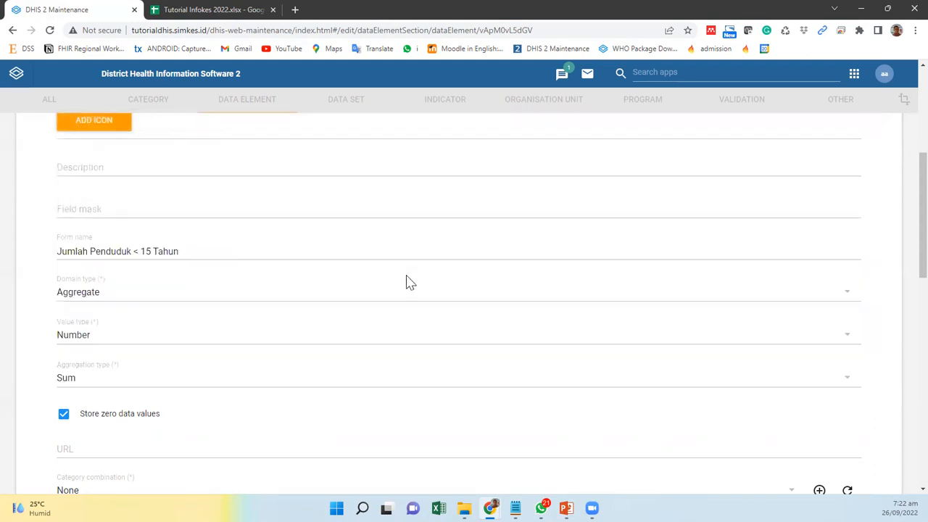
{"action": "scroll", "coordinate": [419, 342], "scroll_direction": "up", "scroll_amount": 4}
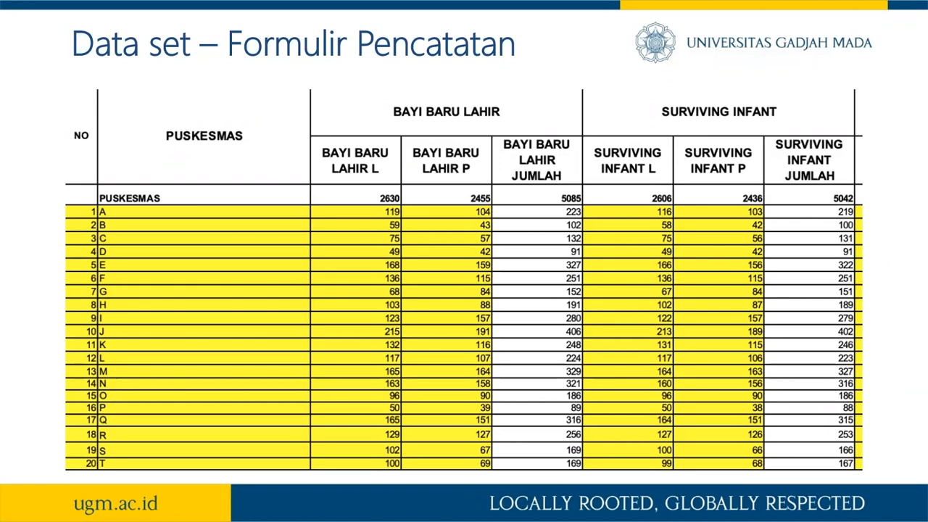
{"action": "key", "text": "alt+Tab"}
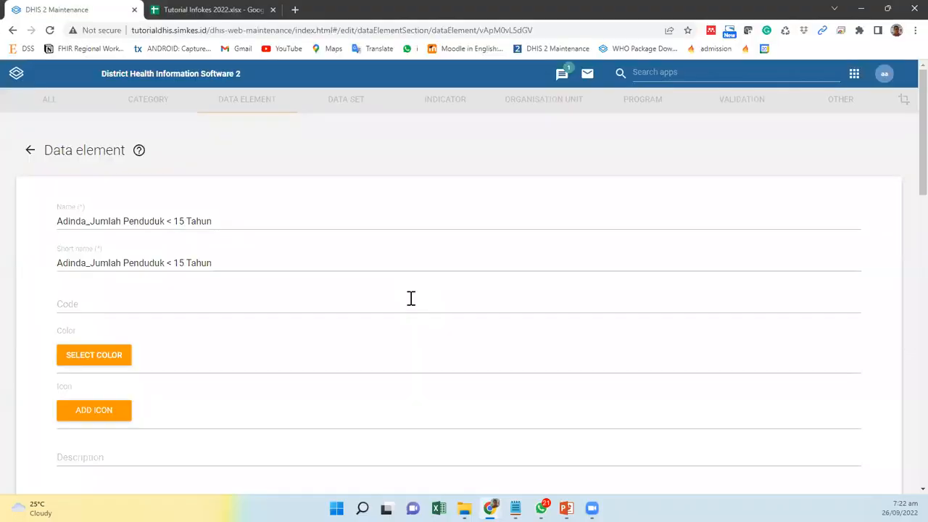
{"action": "left_click", "coordinate": [31, 152]}
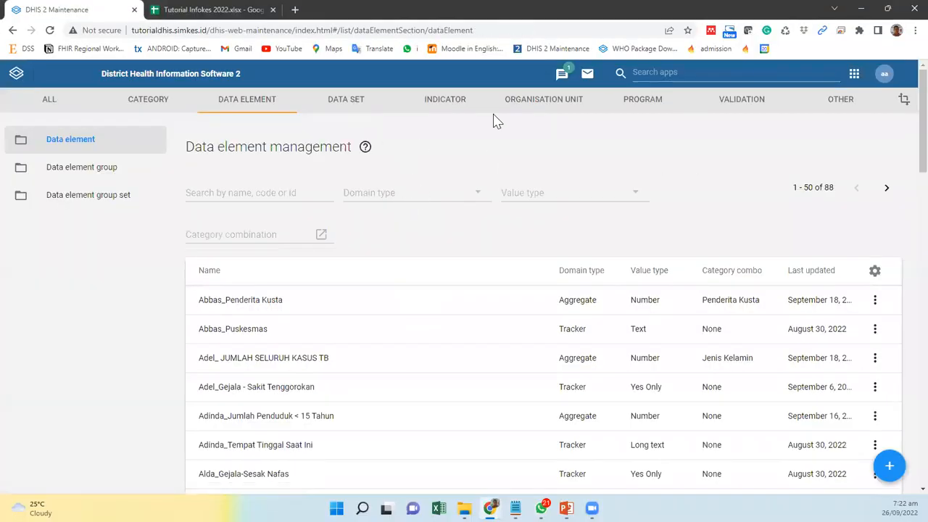
Step: Open data set management and view the details of the Vokasi_Imunisasi (PD3I) data set
{"action": "left_click", "coordinate": [350, 102]}
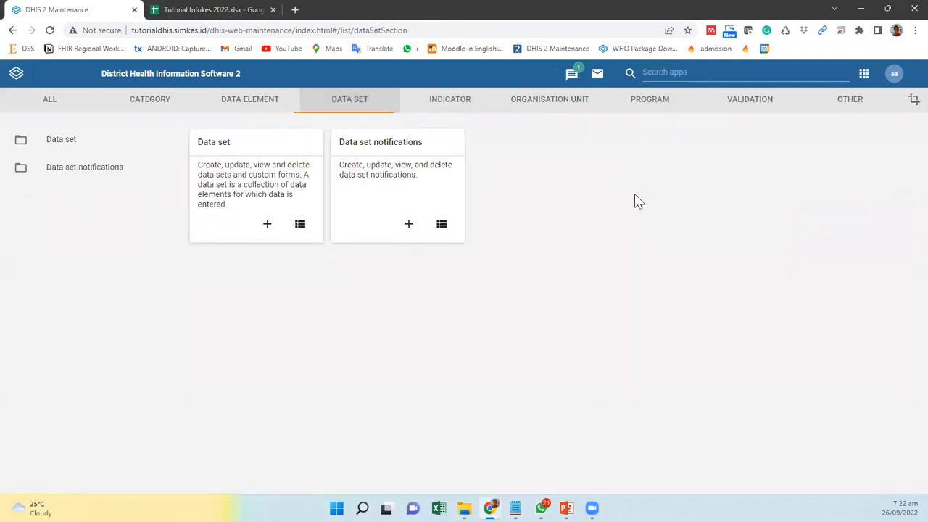
{"action": "left_click", "coordinate": [70, 147]}
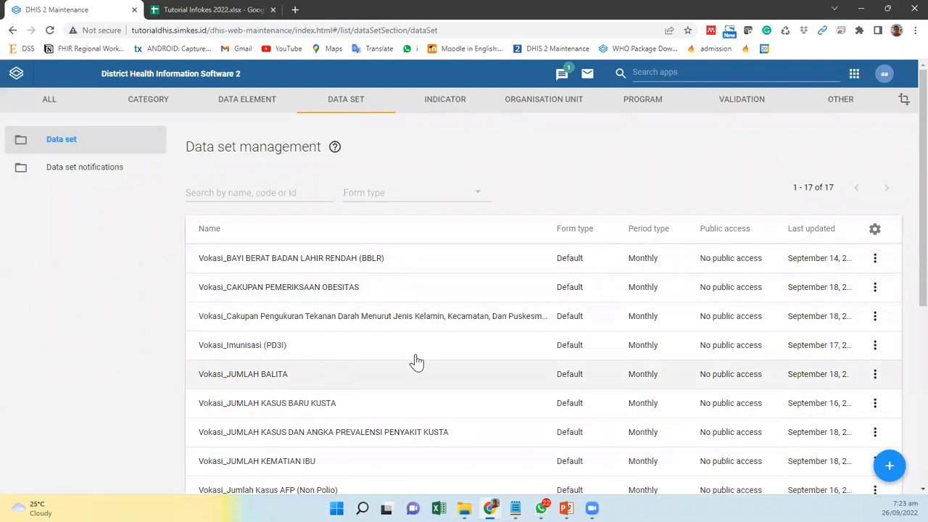
{"action": "left_click", "coordinate": [278, 354]}
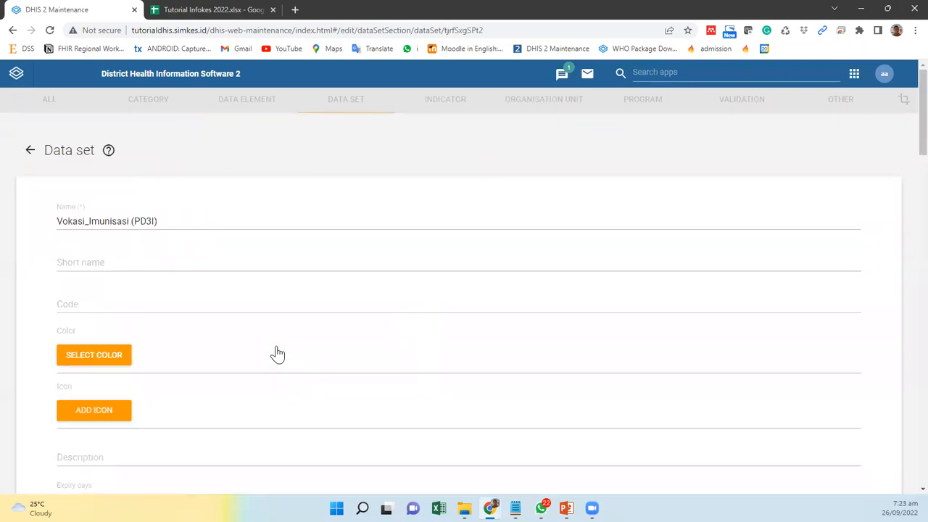
{"action": "scroll", "coordinate": [277, 354], "scroll_direction": "down", "scroll_amount": 3}
{"action": "scroll", "coordinate": [278, 354], "scroll_direction": "down", "scroll_amount": 1}
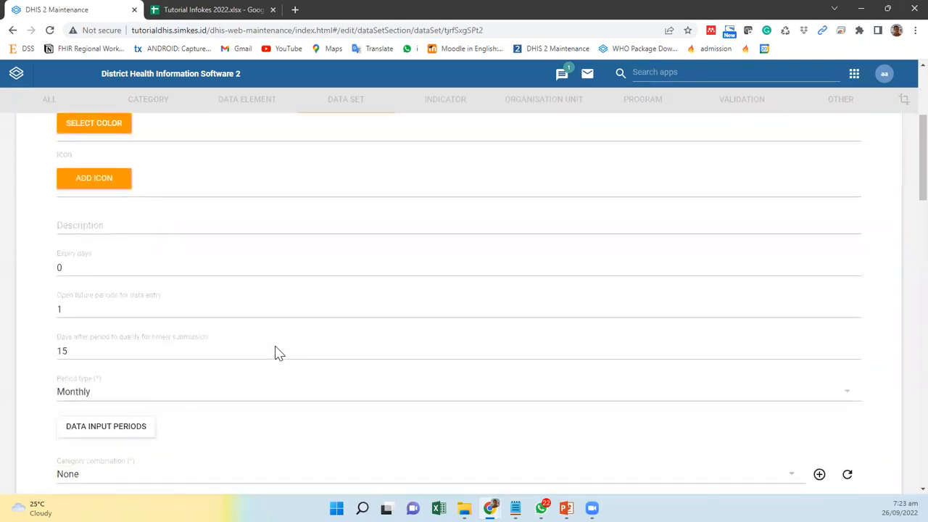
{"action": "scroll", "coordinate": [283, 330], "scroll_direction": "up", "scroll_amount": 3}
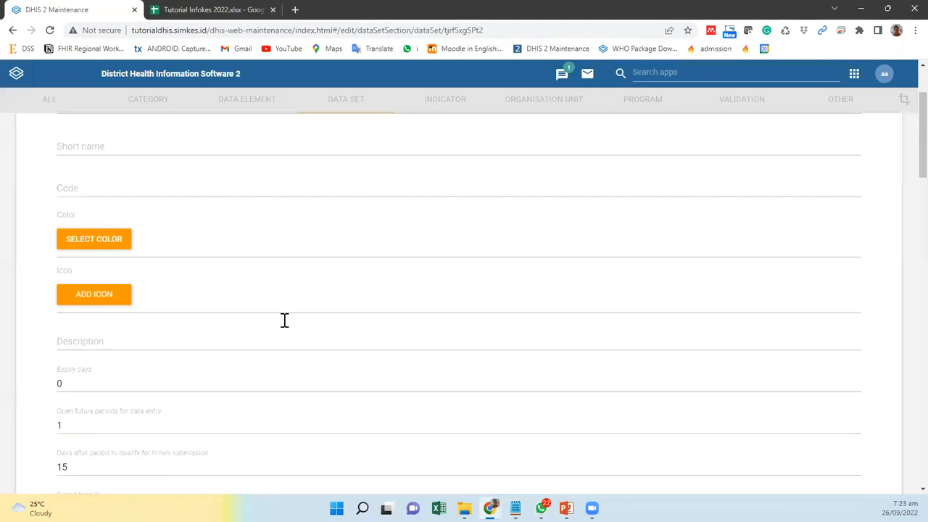
{"action": "scroll", "coordinate": [283, 327], "scroll_direction": "up", "scroll_amount": 1}
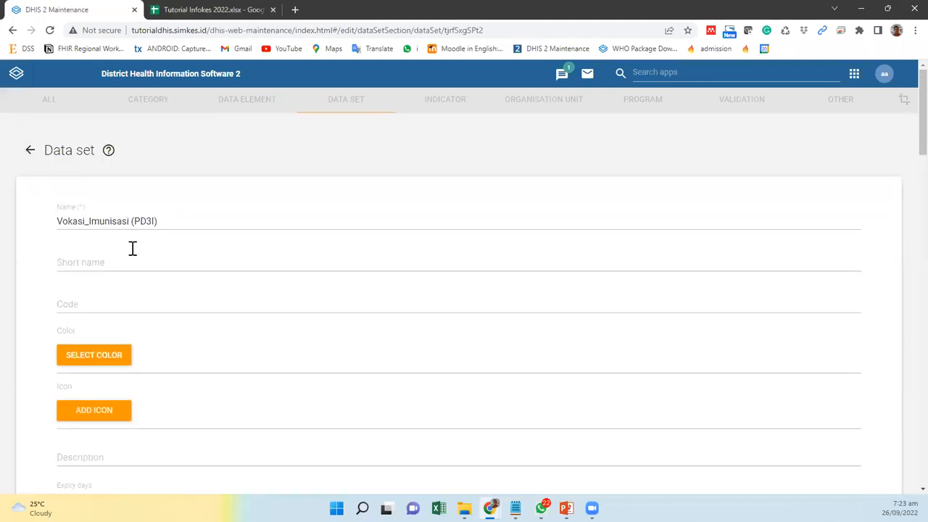
Step: Examine the data set's expiry, future period and timely submission settings, and review the period type options, keeping Monthly
{"action": "scroll", "coordinate": [135, 250], "scroll_direction": "down", "scroll_amount": 5}
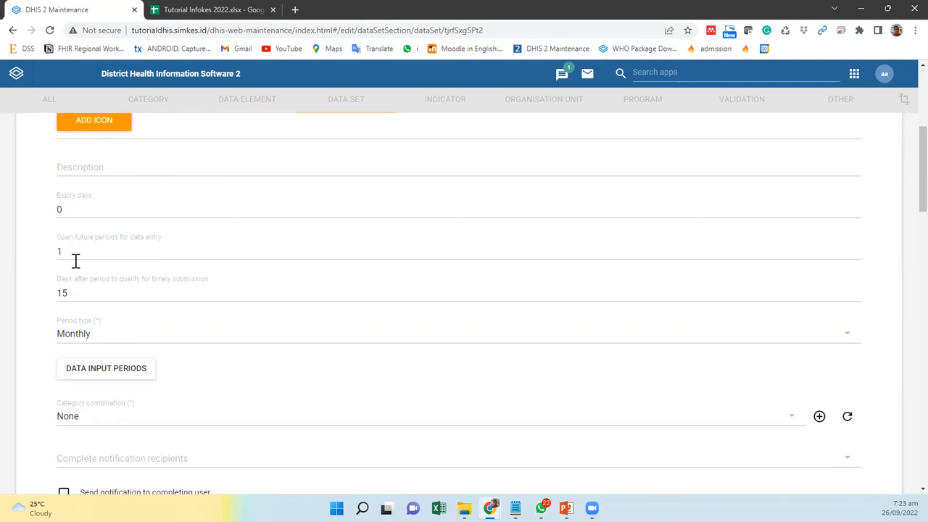
{"action": "scroll", "coordinate": [272, 370], "scroll_direction": "down", "scroll_amount": 1}
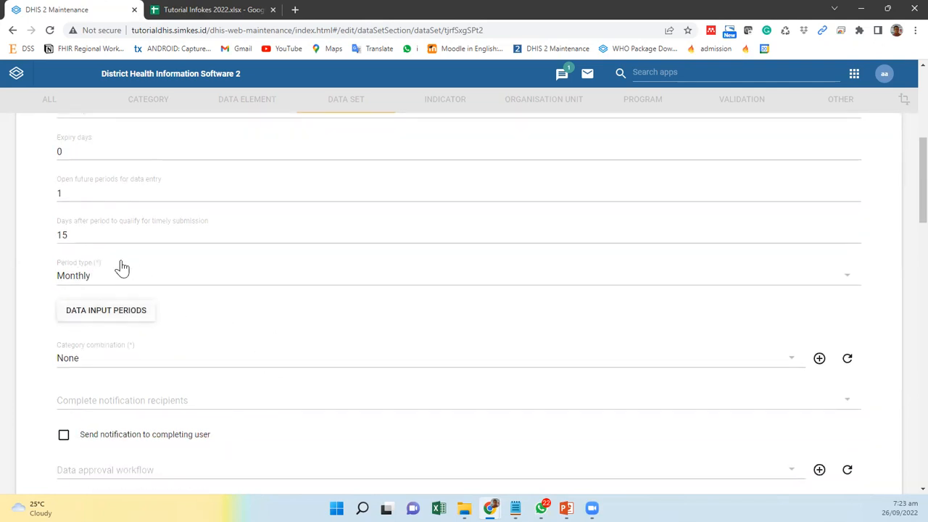
{"action": "left_click", "coordinate": [108, 286]}
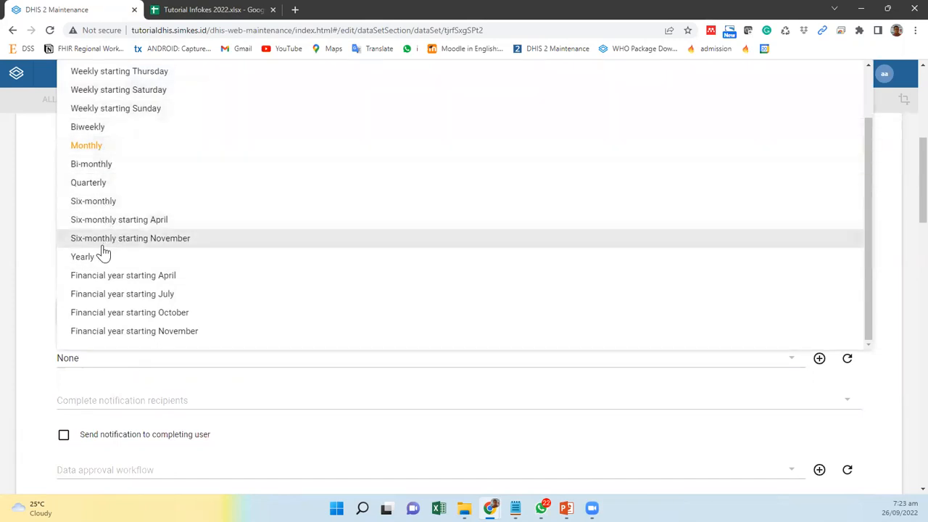
{"action": "left_click", "coordinate": [88, 149]}
{"action": "scroll", "coordinate": [199, 317], "scroll_direction": "down", "scroll_amount": 2}
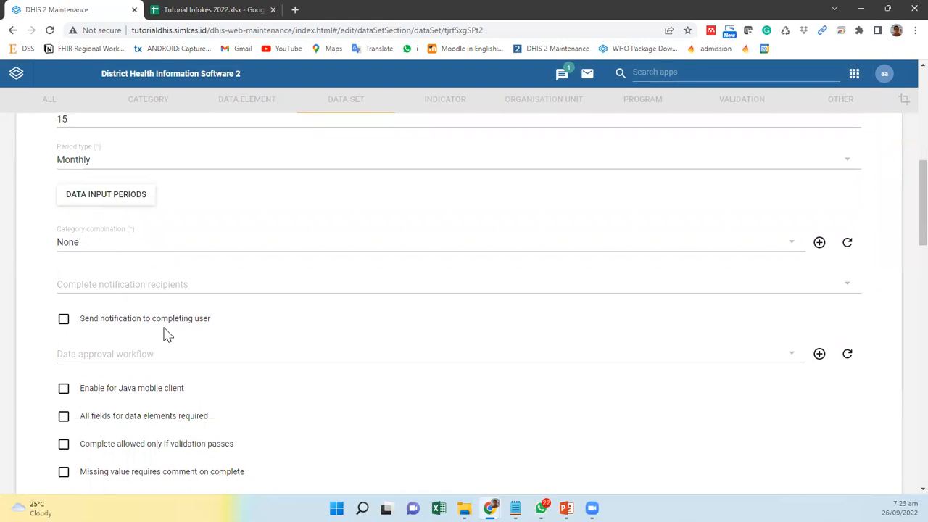
Step: Examine the data elements assigned to the Vokasi_Imunisasi (PD3I) data set, highlighting the Polio, Campak and Hepatitis B entries in turn
{"action": "scroll", "coordinate": [165, 332], "scroll_direction": "down", "scroll_amount": 2}
{"action": "scroll", "coordinate": [165, 332], "scroll_direction": "down", "scroll_amount": 10}
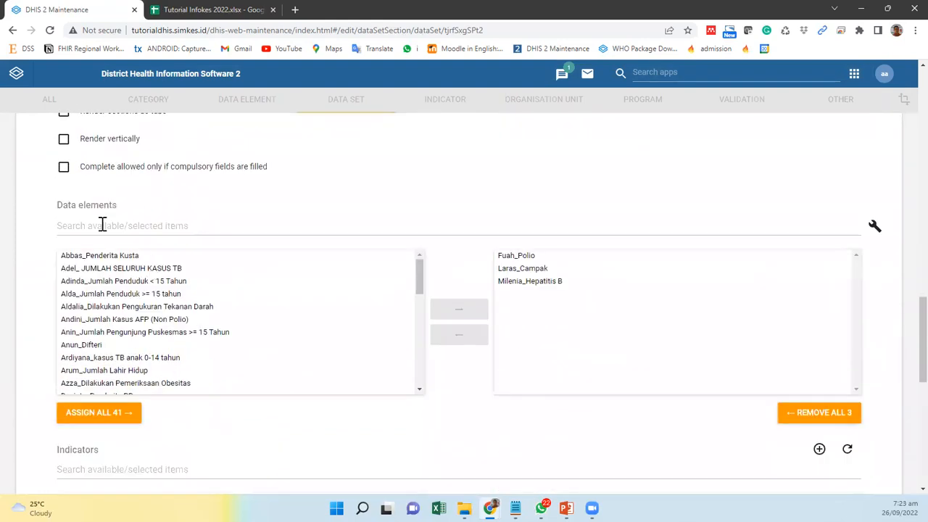
{"action": "left_click", "coordinate": [513, 258]}
{"action": "left_click", "coordinate": [518, 270]}
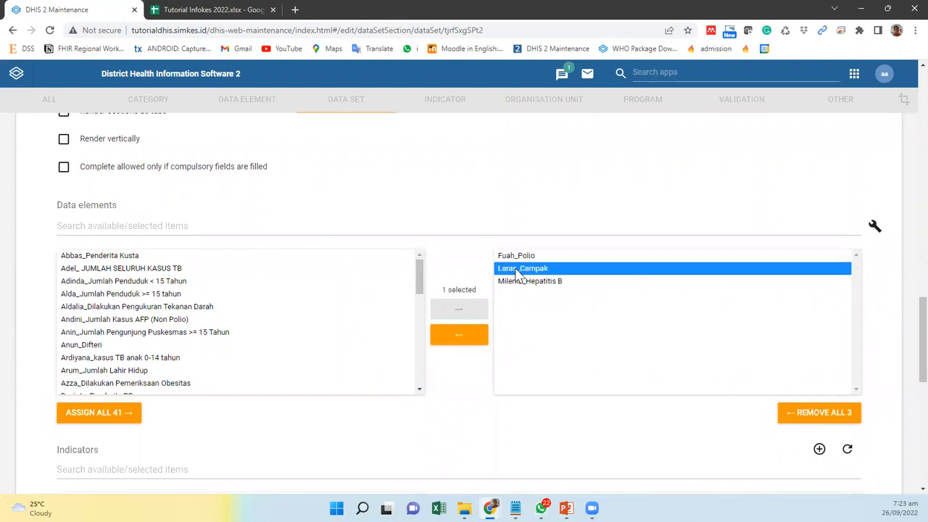
{"action": "left_click", "coordinate": [519, 283]}
{"action": "left_click", "coordinate": [518, 258]}
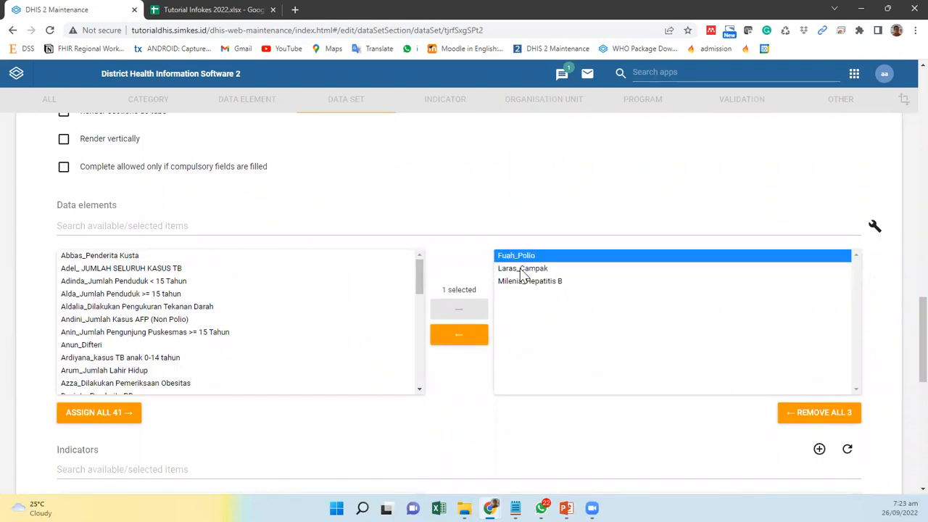
{"action": "left_click", "coordinate": [521, 269]}
{"action": "left_click", "coordinate": [525, 282]}
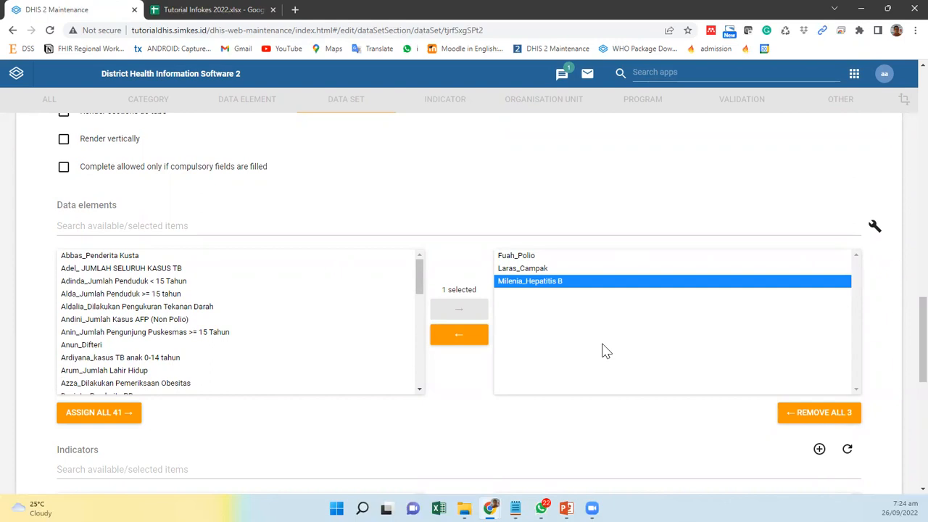
Step: Review the data set's indicator and organisation unit assignments, and return to the data set list without saving
{"action": "scroll", "coordinate": [607, 351], "scroll_direction": "down", "scroll_amount": 3}
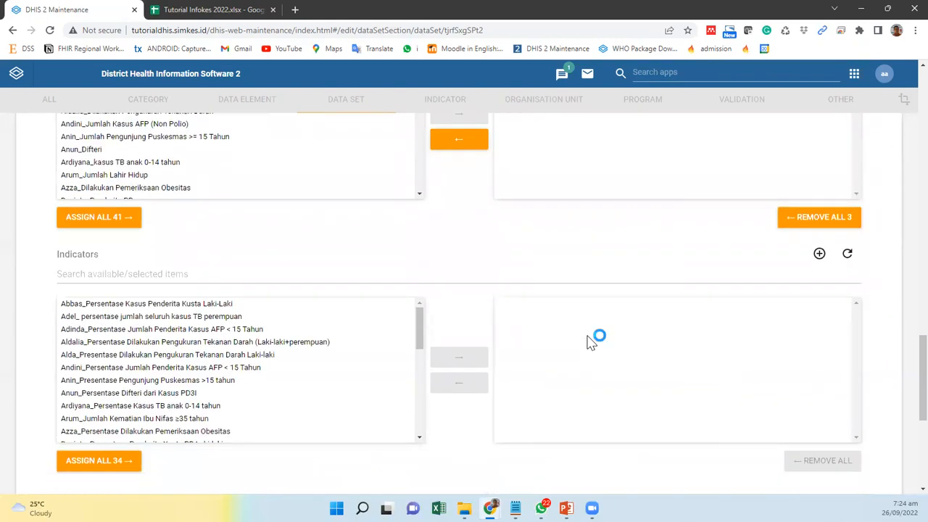
{"action": "scroll", "coordinate": [591, 342], "scroll_direction": "down", "scroll_amount": 5}
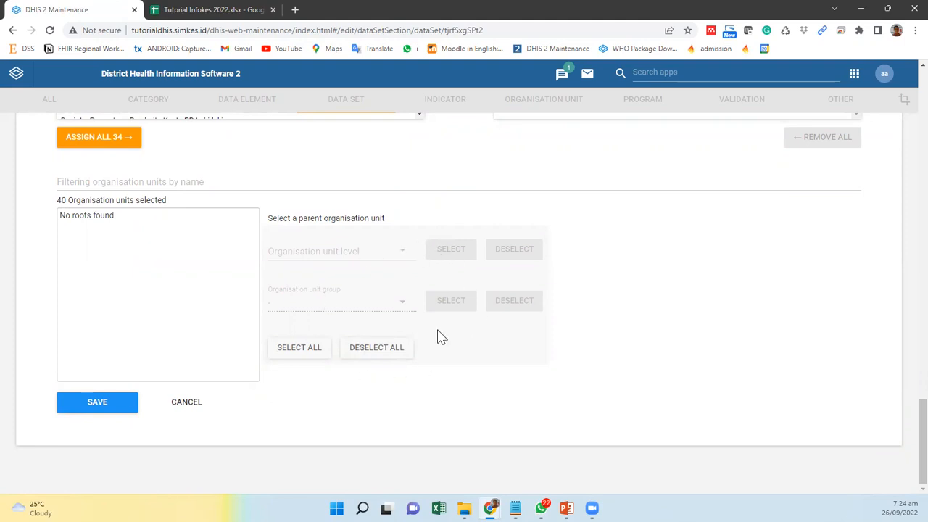
{"action": "scroll", "coordinate": [437, 336], "scroll_direction": "up", "scroll_amount": 5}
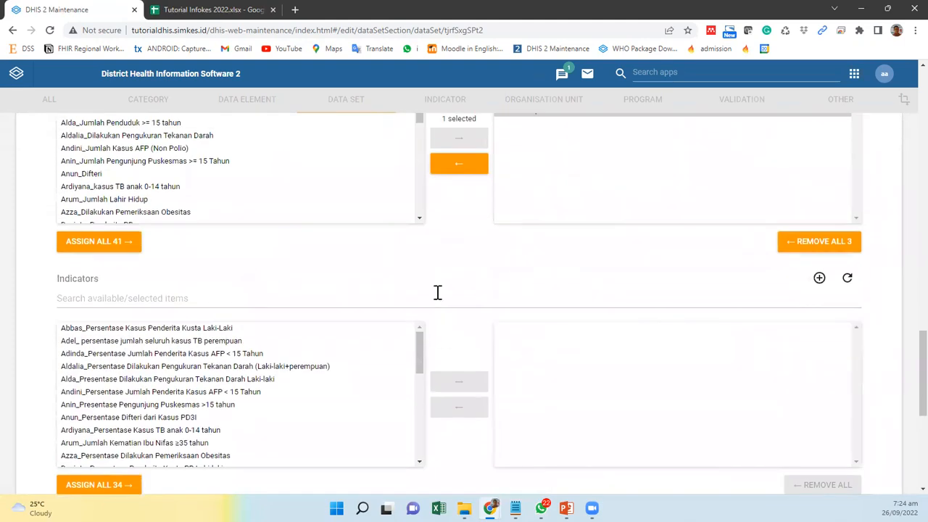
{"action": "scroll", "coordinate": [438, 292], "scroll_direction": "down", "scroll_amount": 3}
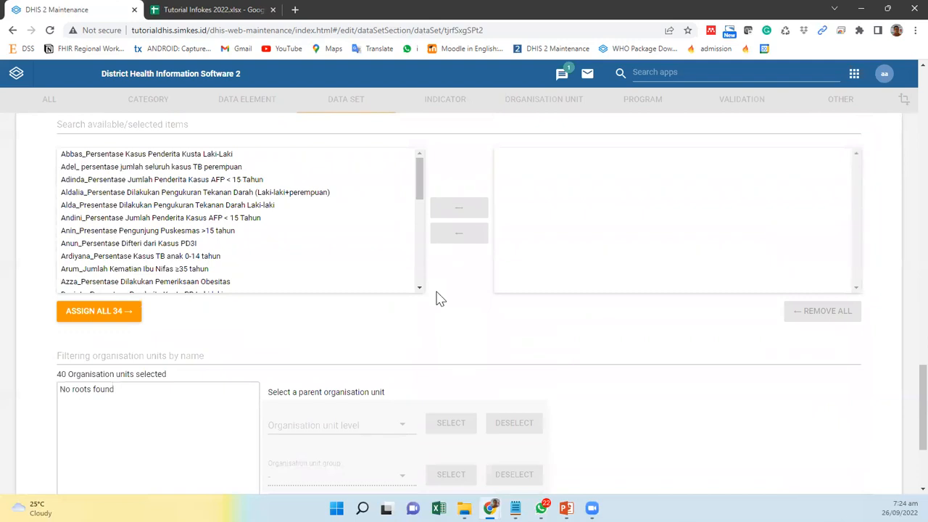
{"action": "left_click", "coordinate": [145, 354]}
{"action": "scroll", "coordinate": [493, 341], "scroll_direction": "down", "scroll_amount": 3}
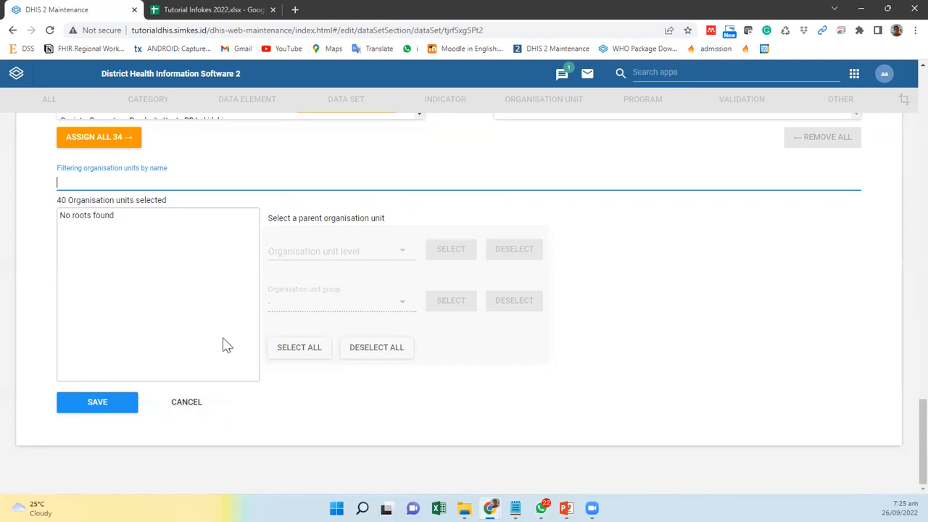
{"action": "left_click", "coordinate": [191, 403]}
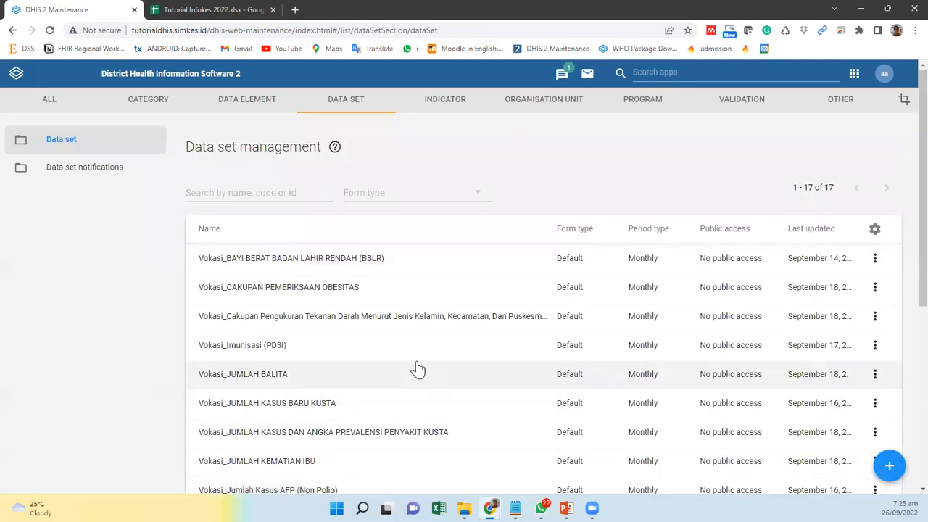